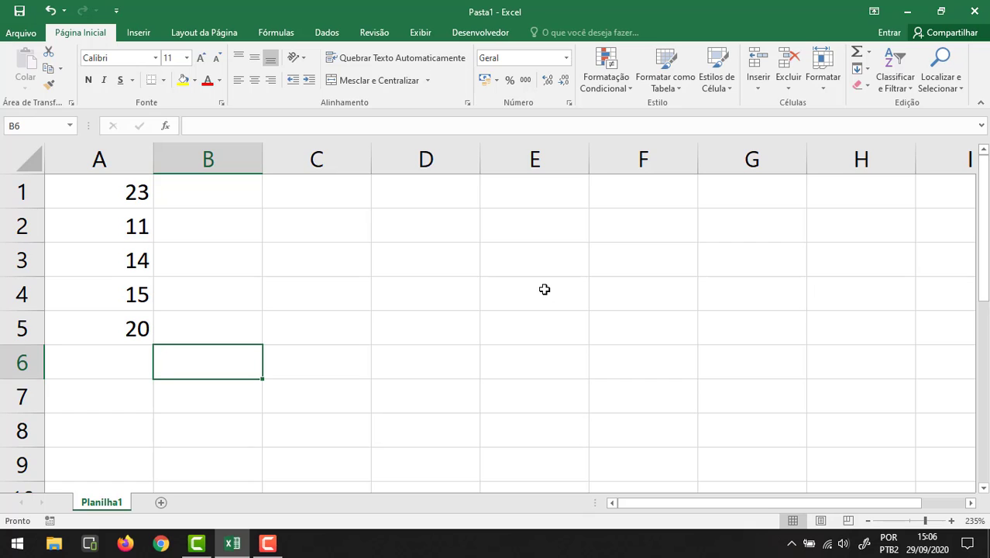
Step: Fill cells B1 through E1 with the numbers 44, 21, 16 and 20
key("Up")
key("Up")
key("Up")
key("Up")
key("Up")
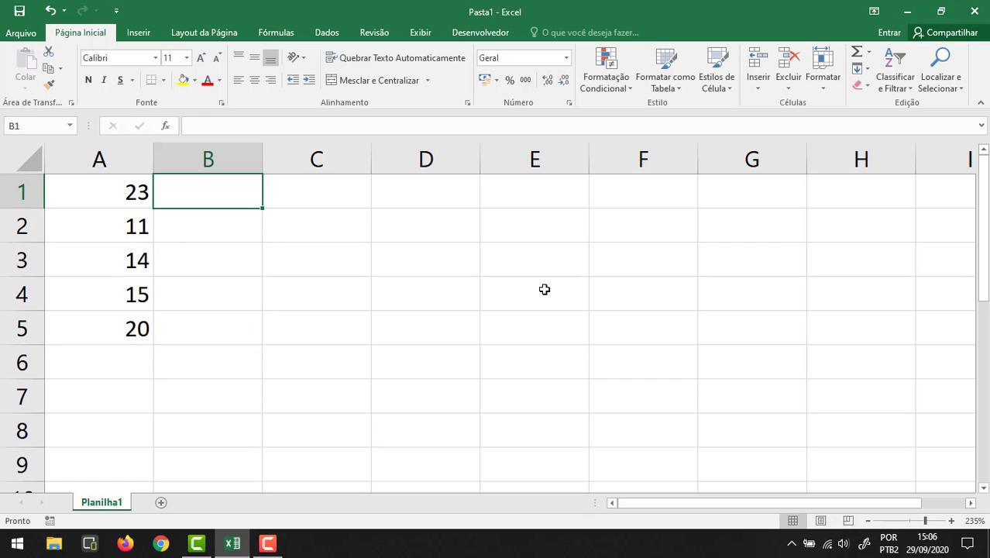
type("44")
key("Tab")
type("21")
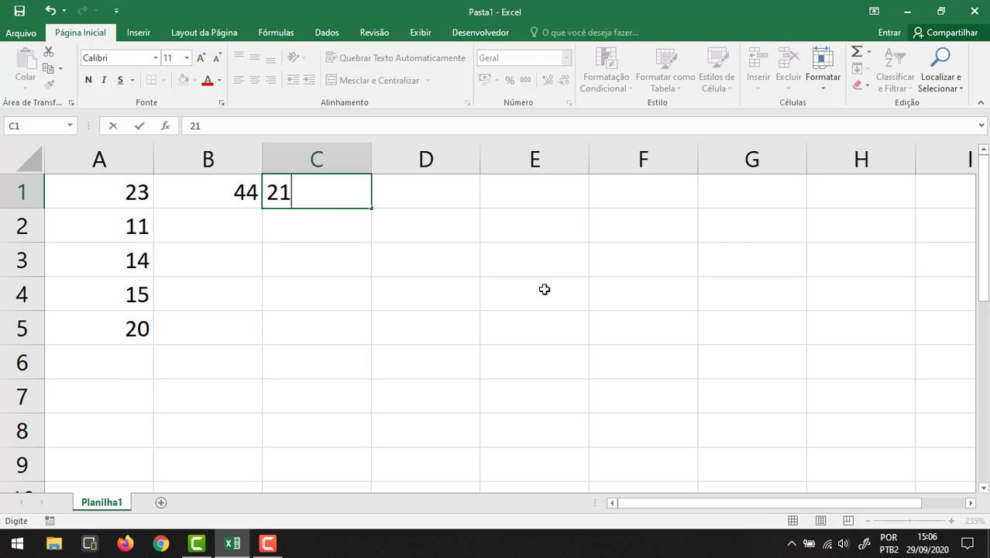
key("Tab")
type("16")
key("Tab")
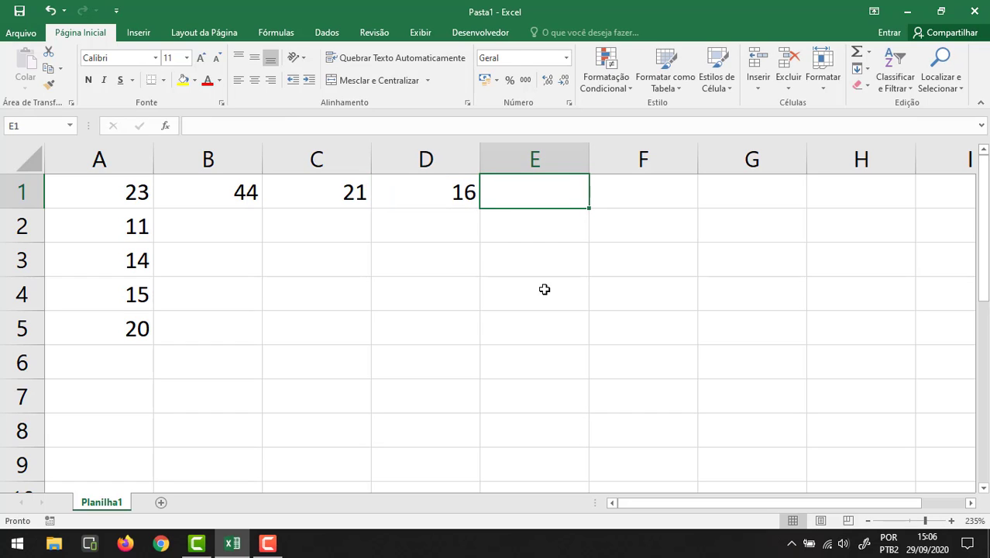
type("20")
key("Down")
key("Down")
key("Down")
key("Down")
key("Down")
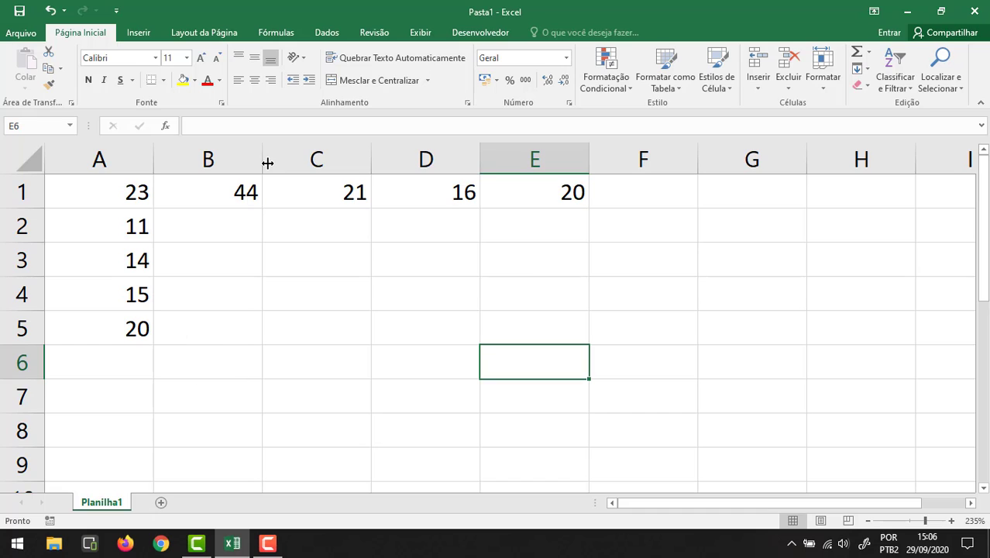
left_click(99, 369)
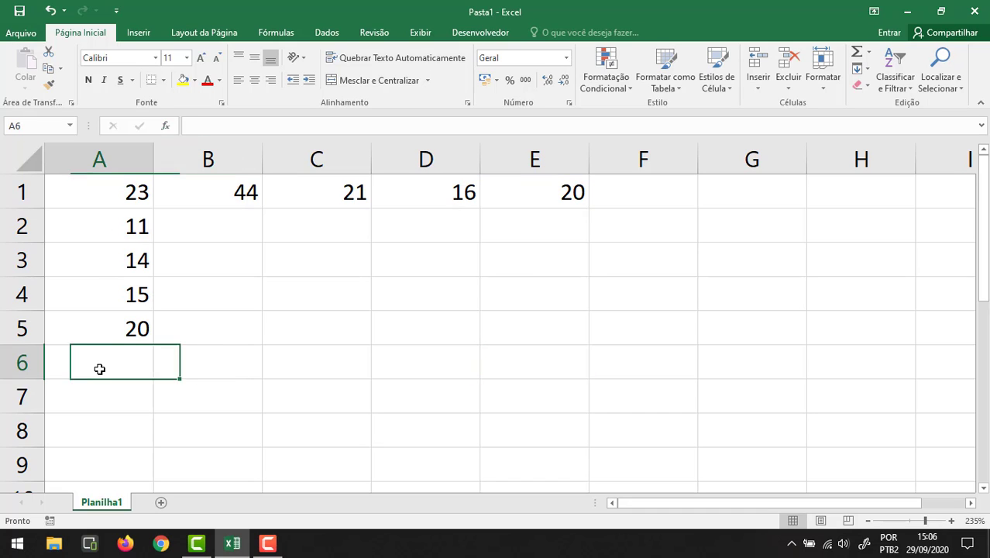
left_click(628, 191)
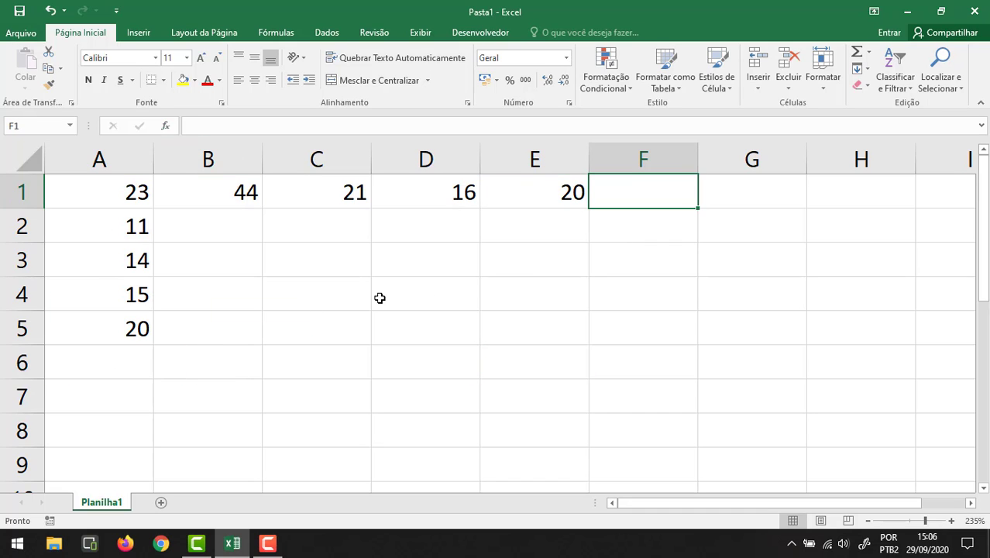
left_click_drag(506, 350, 511, 342)
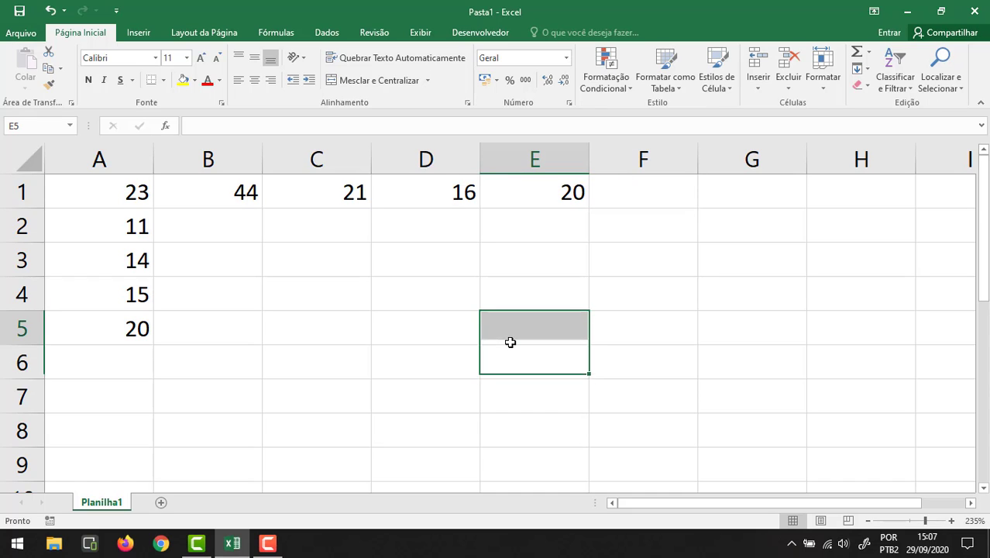
left_click(508, 338)
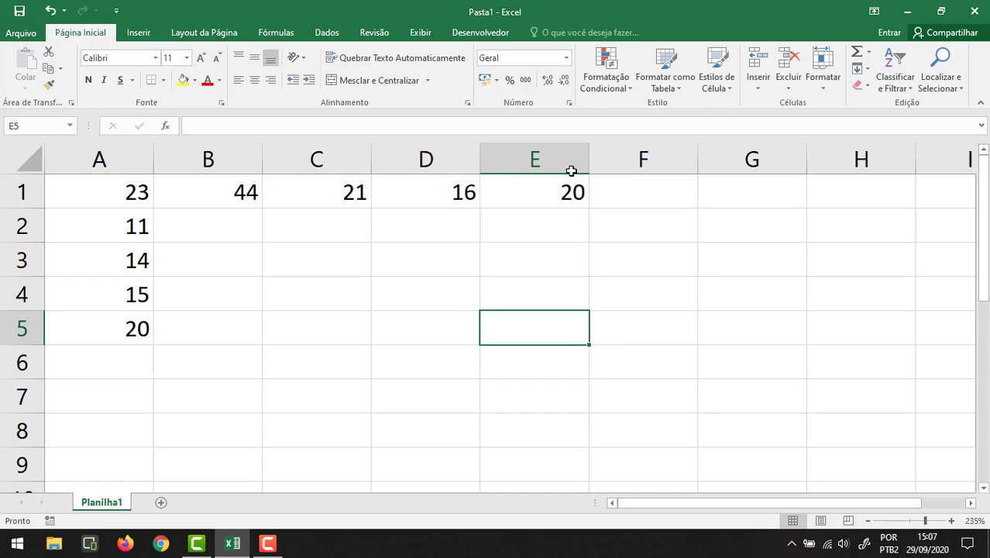
Step: Add the column A numbers as typed constants in cell A6 with the formula =23+11+14+15+20
left_click(104, 369)
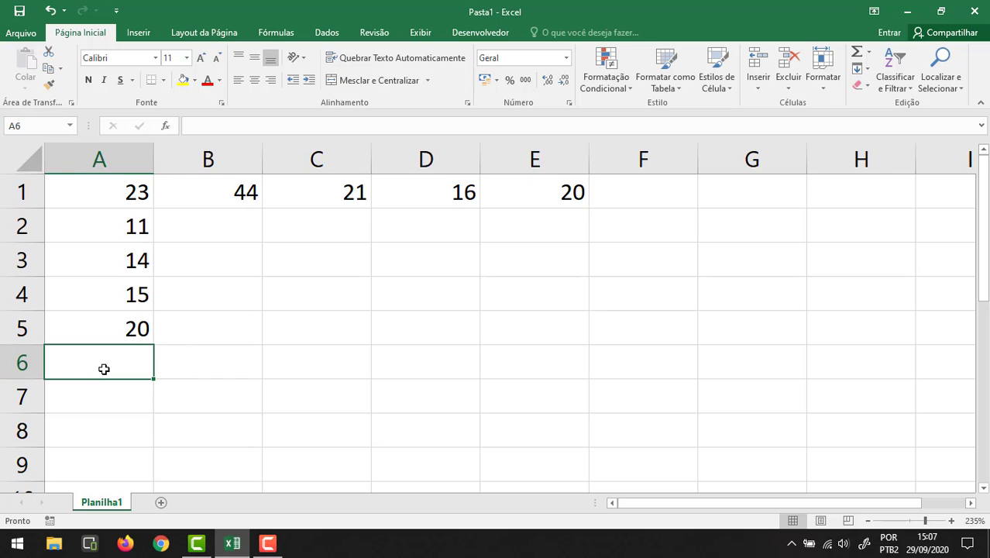
scroll(104, 368, "up", 4)
scroll(104, 369, "up", 3)
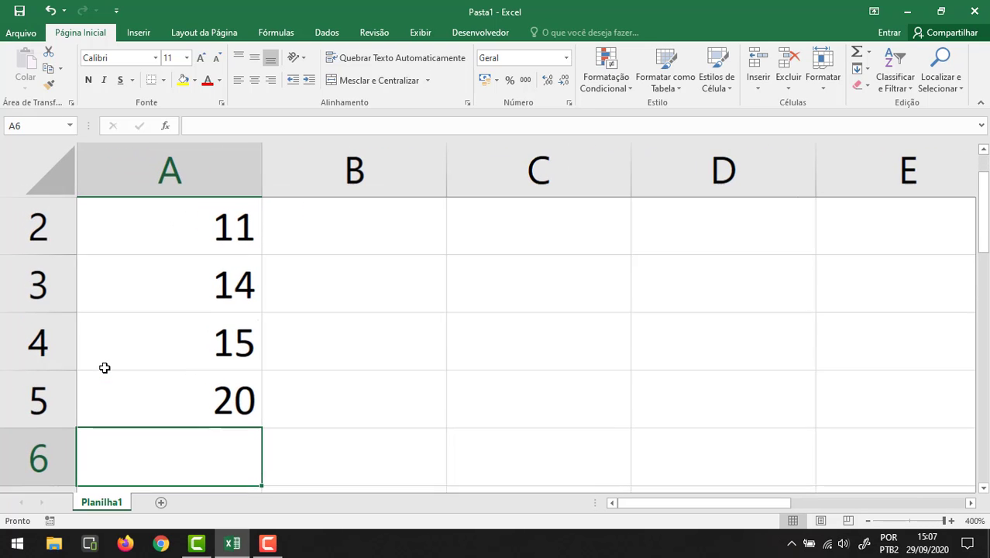
scroll(121, 346, "down", 2)
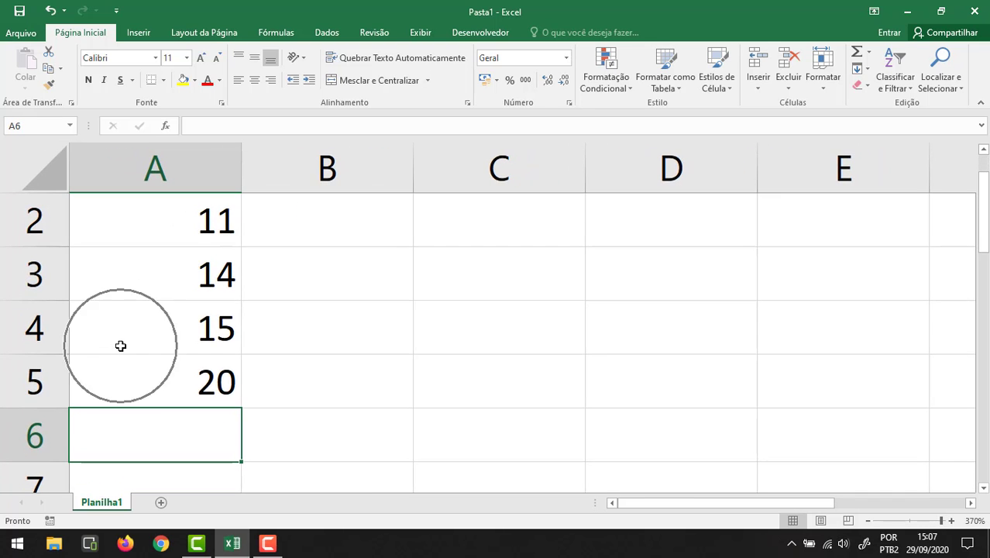
scroll(121, 343, "up", 1)
scroll(127, 338, "down", 1)
scroll(133, 341, "down", 1)
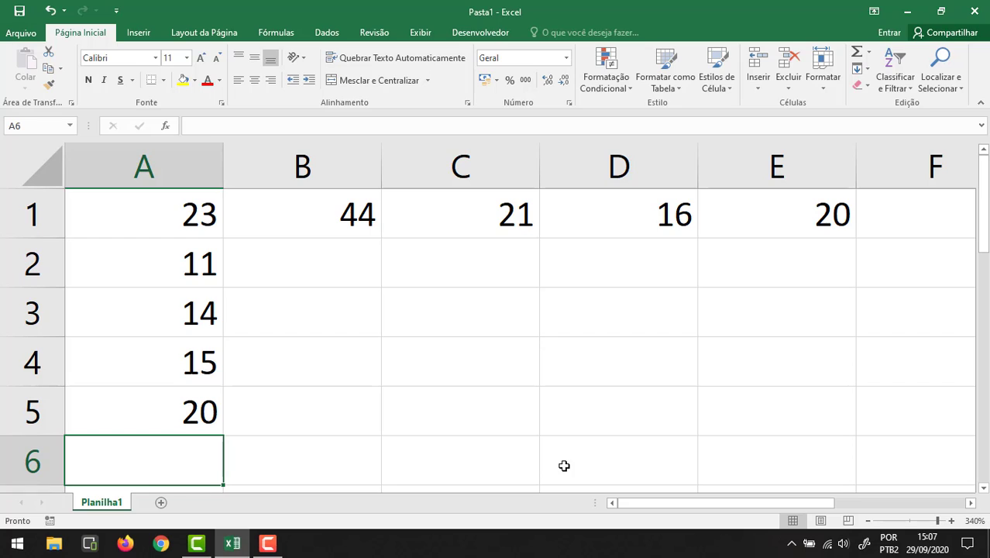
type("=")
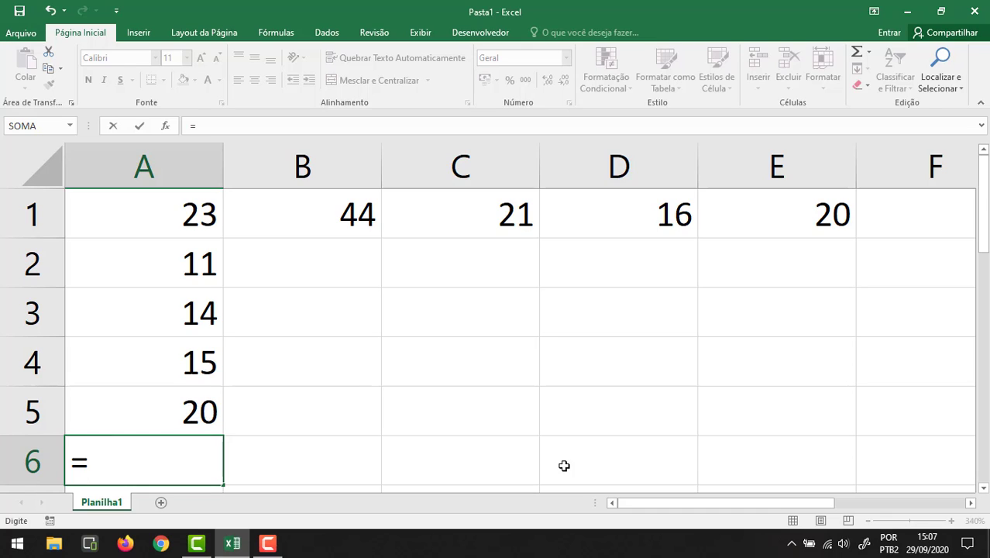
type("23")
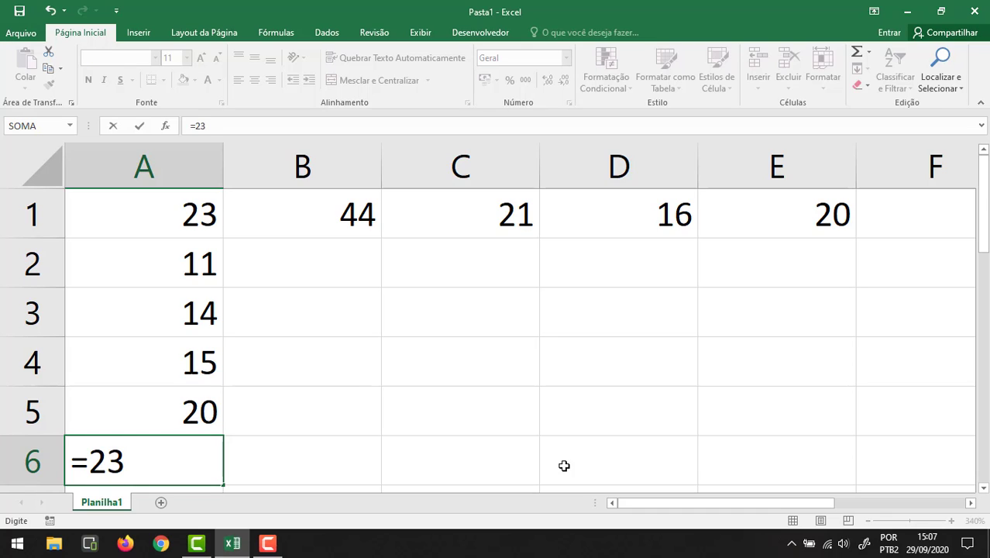
type("+11+14")
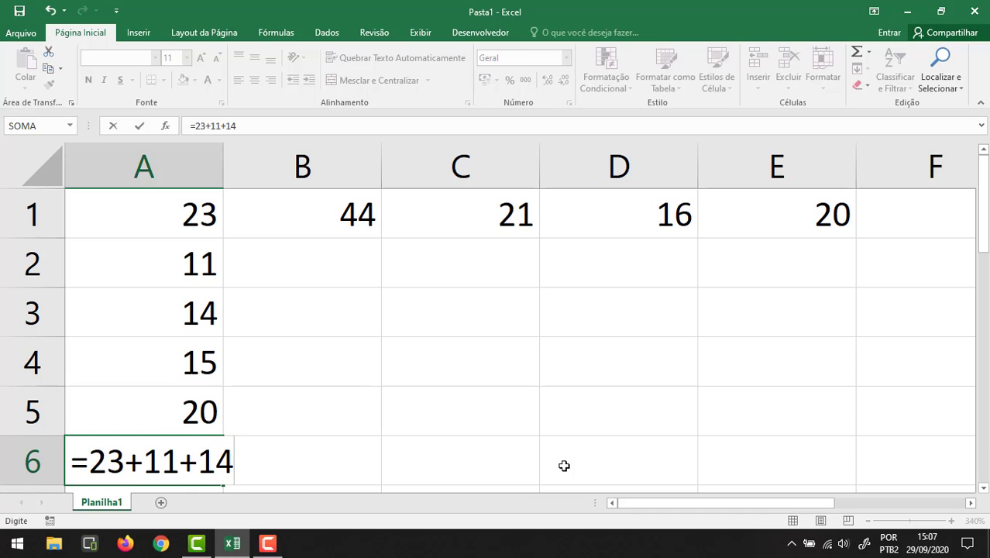
type("+15+20")
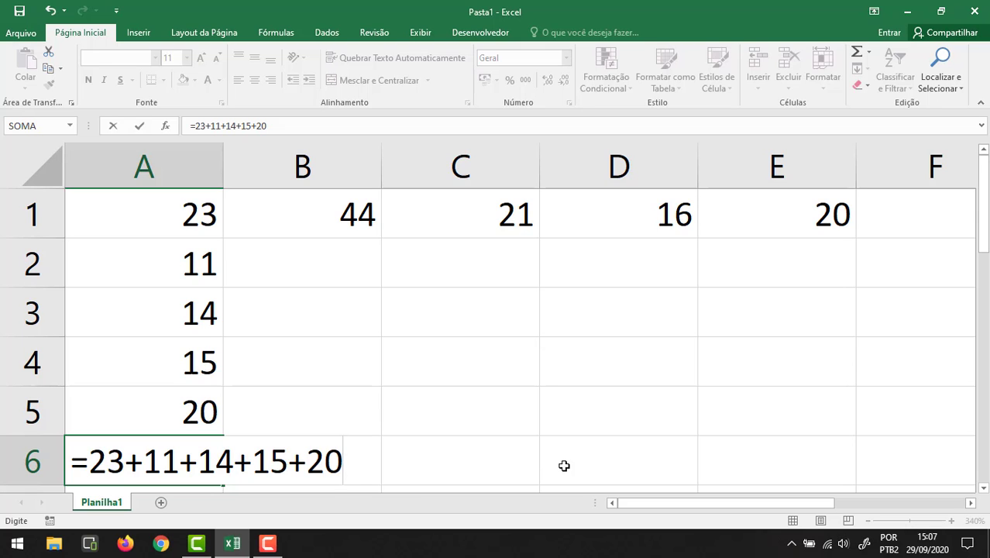
key("Return")
scroll(508, 450, "up", 1)
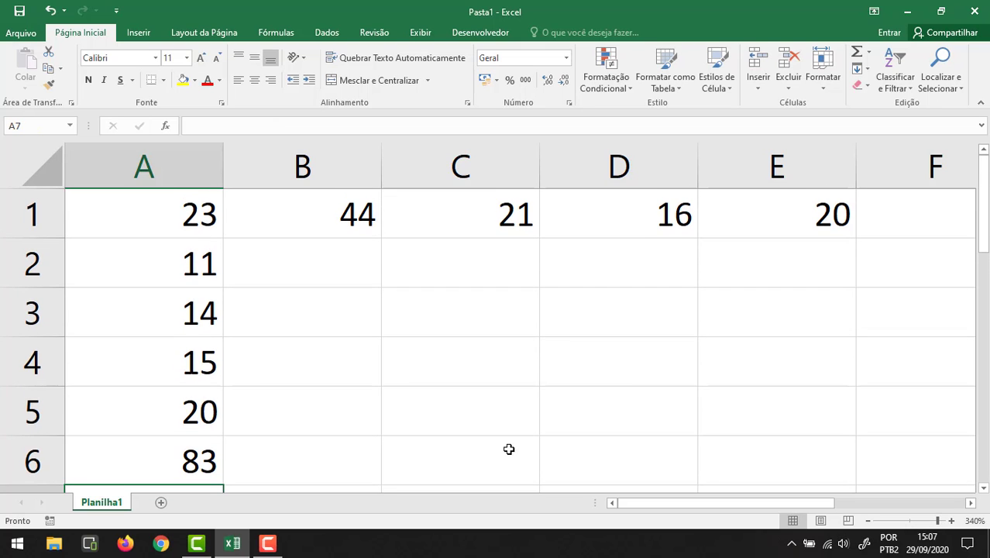
Step: Replace the constants formula in A6 with one that adds the individual cell references, =A1+A2+A3+A4+A5
left_click(189, 468)
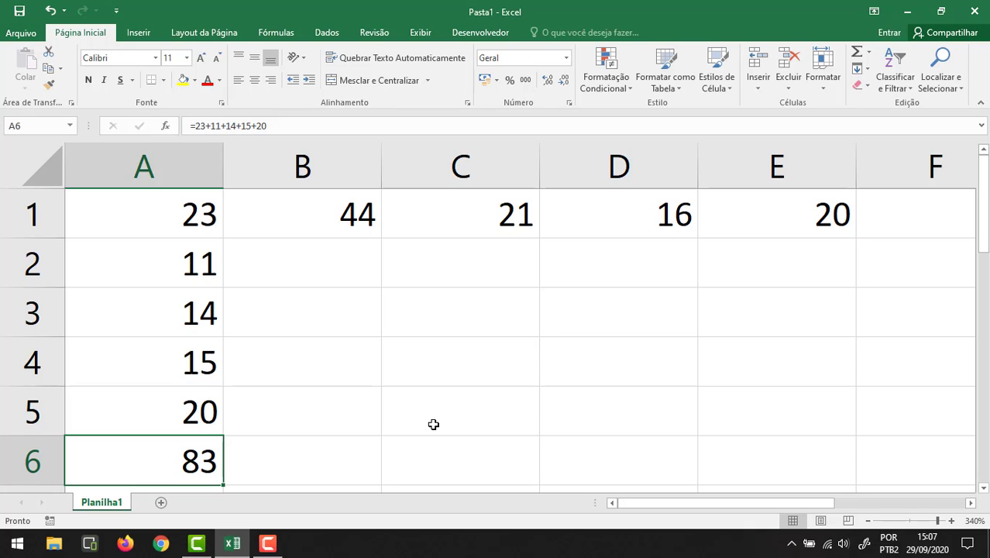
key("Delete")
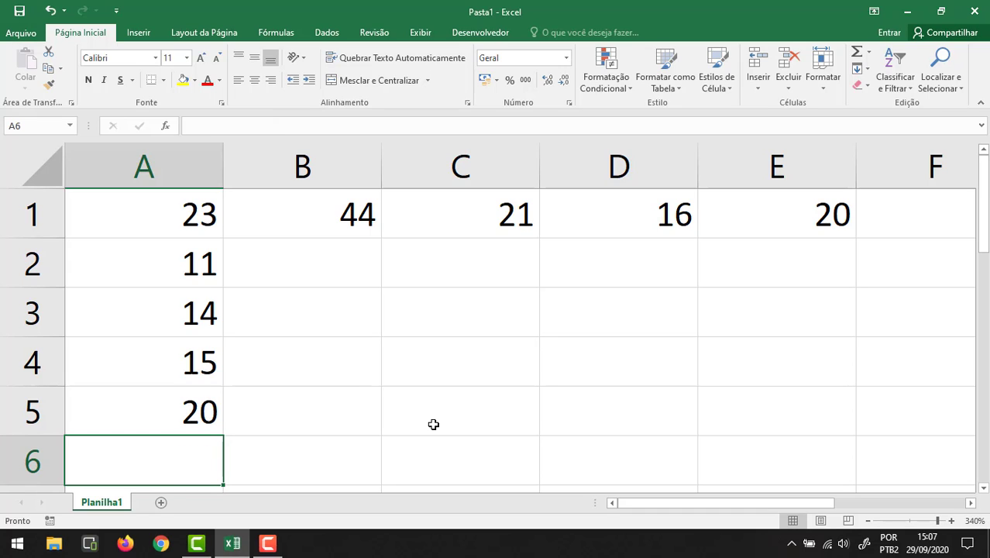
type("=")
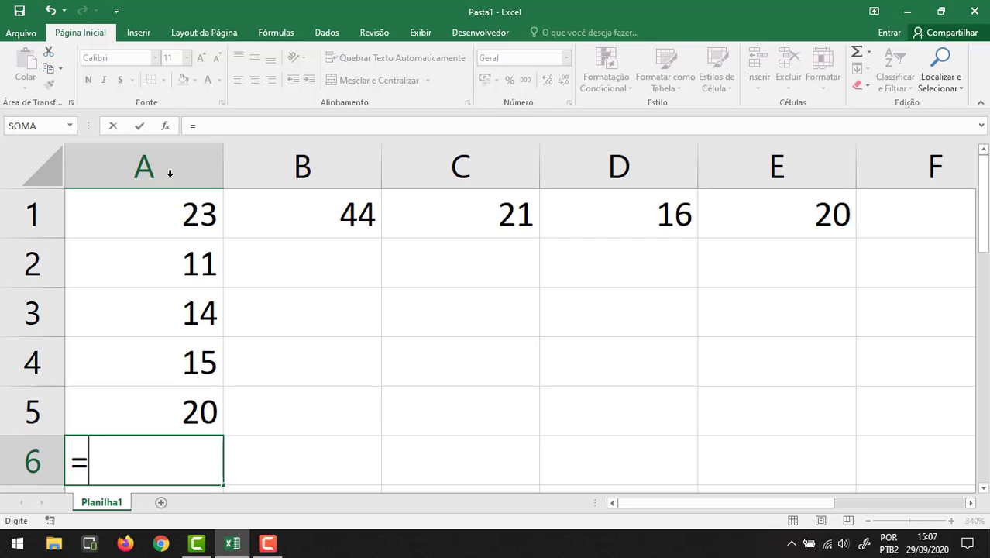
left_click(190, 222)
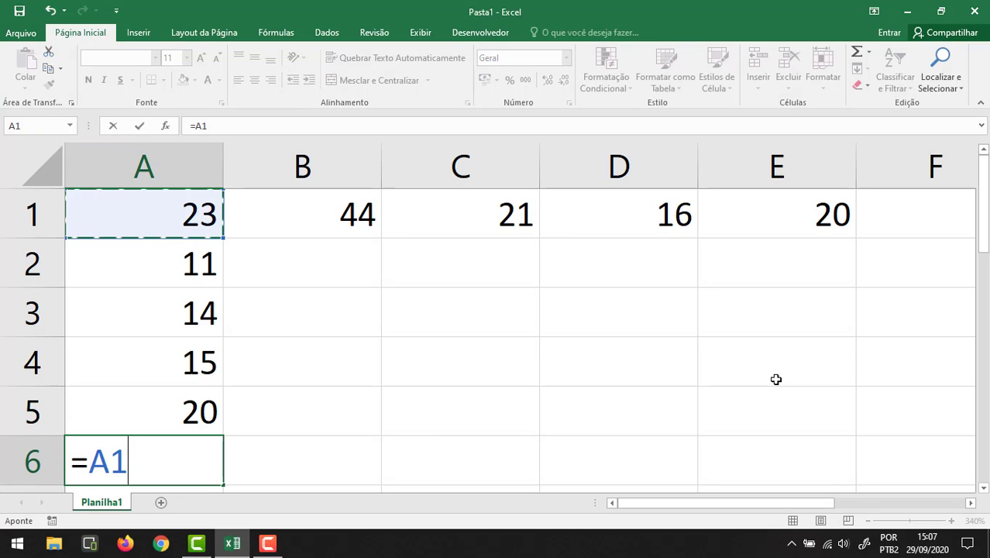
type("+")
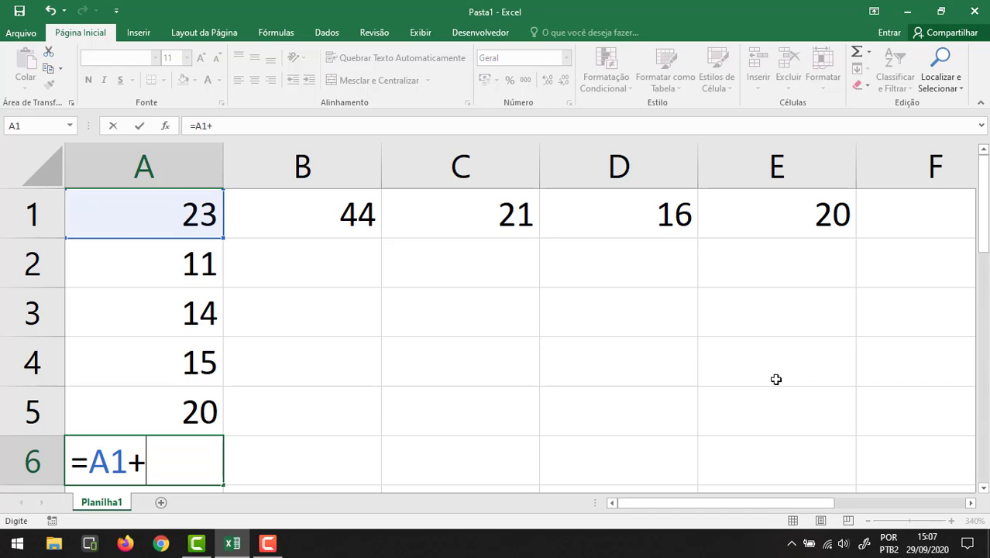
left_click(179, 261)
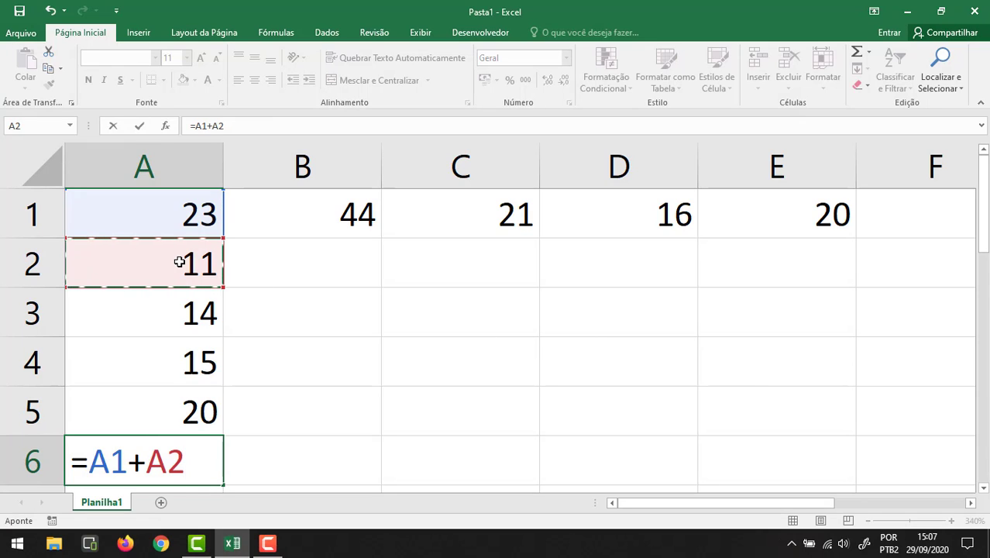
type("+")
left_click(178, 304)
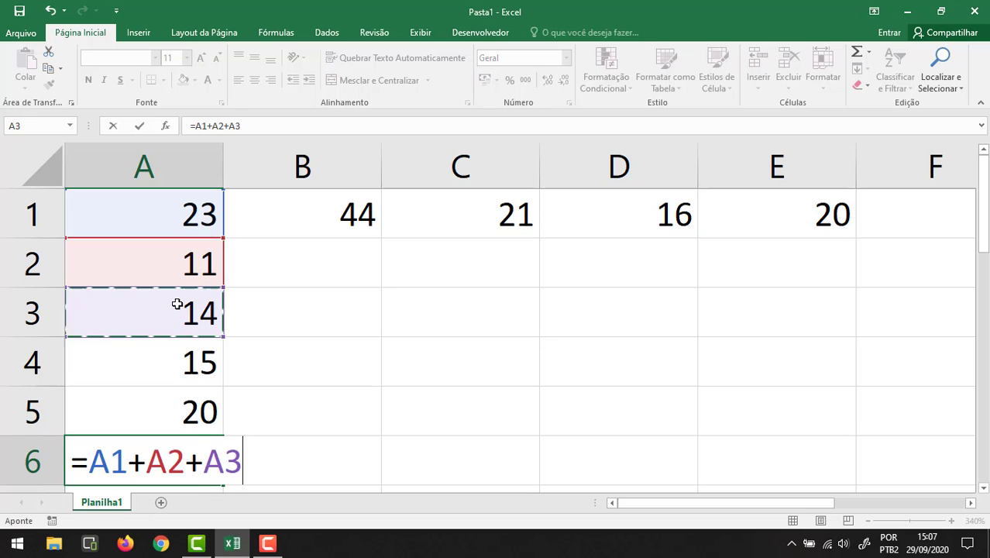
type("+")
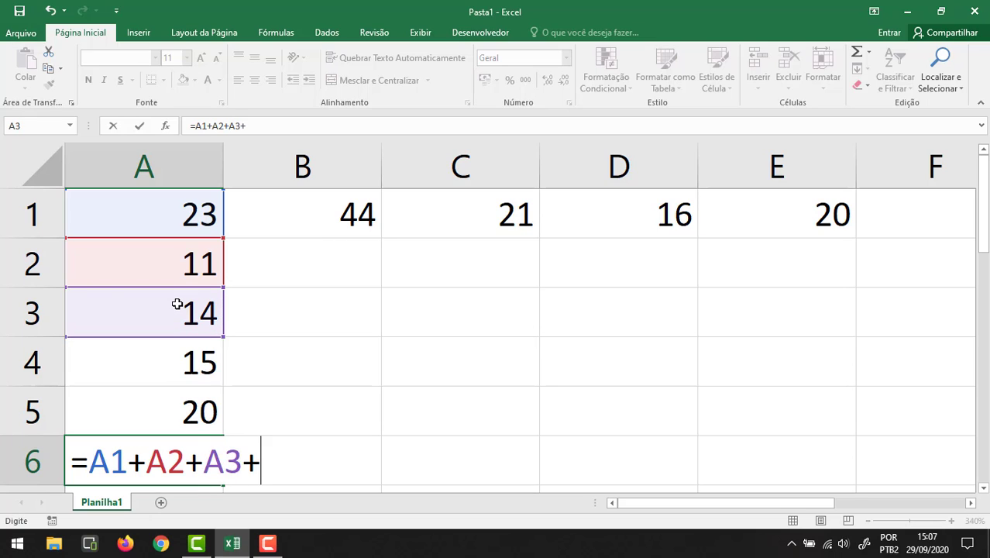
left_click(165, 368)
type("+")
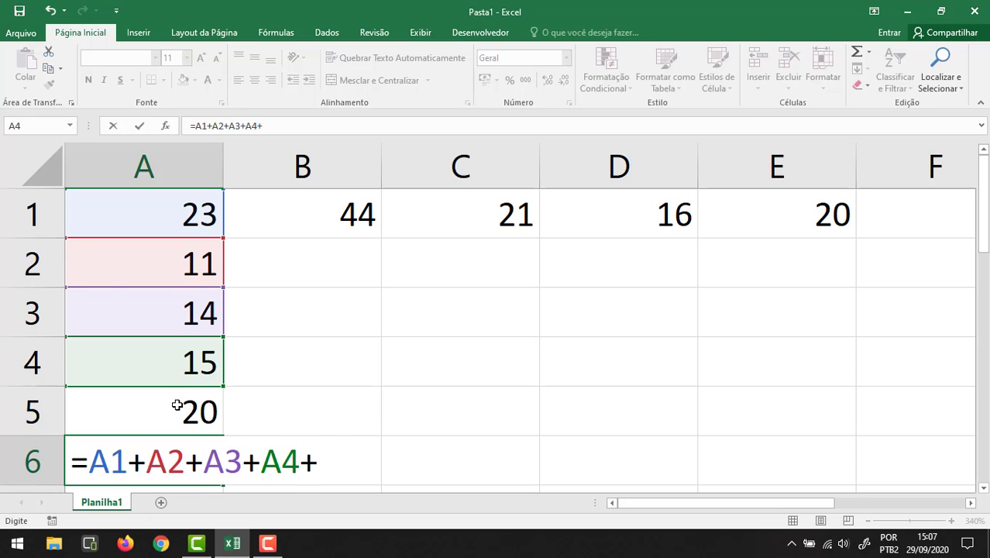
left_click(172, 396)
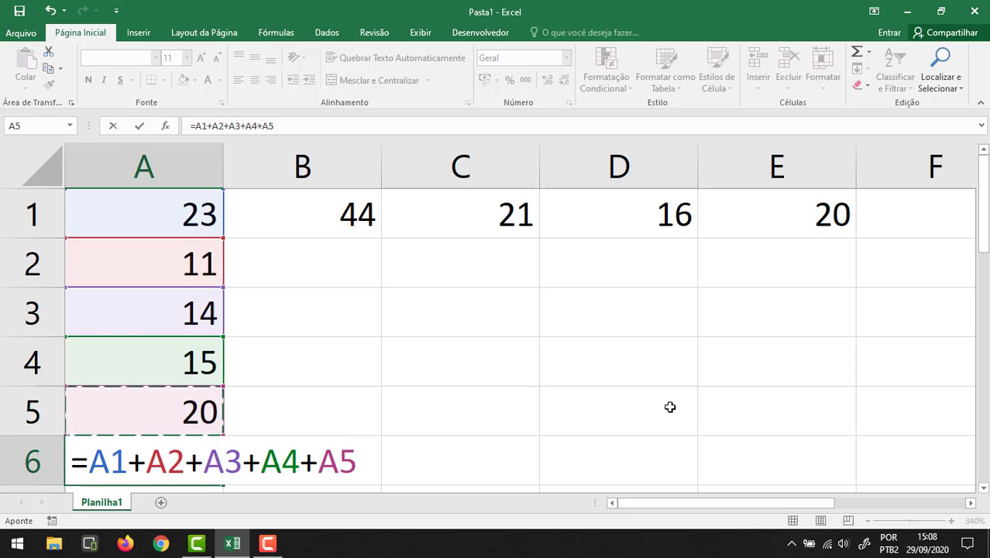
key("Return")
key("Up")
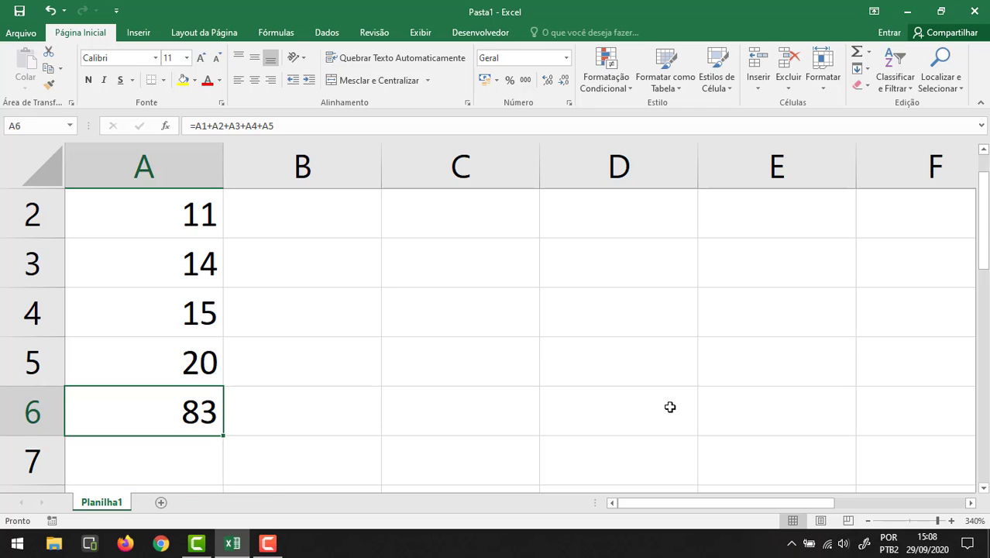
Step: Replace the cell-by-cell addition in A6 with the range formula =SOMA(A1:A5)
scroll(669, 419, "up", 1)
scroll(300, 357, "down", 3)
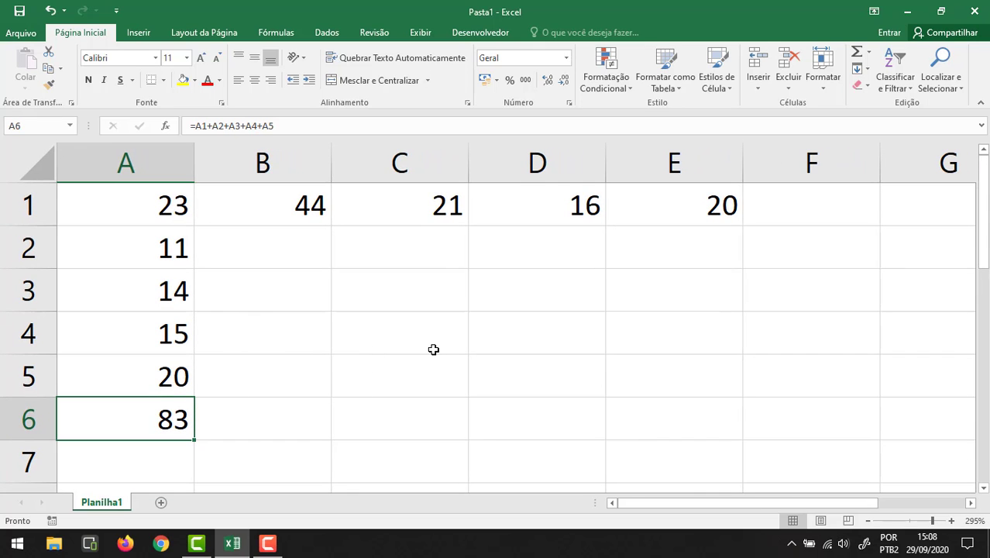
key("Delete")
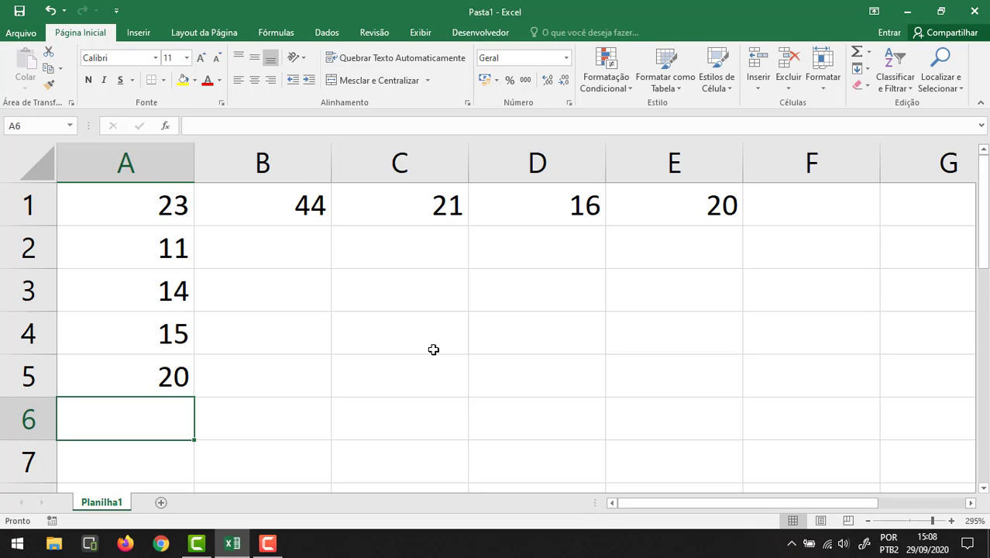
type("=")
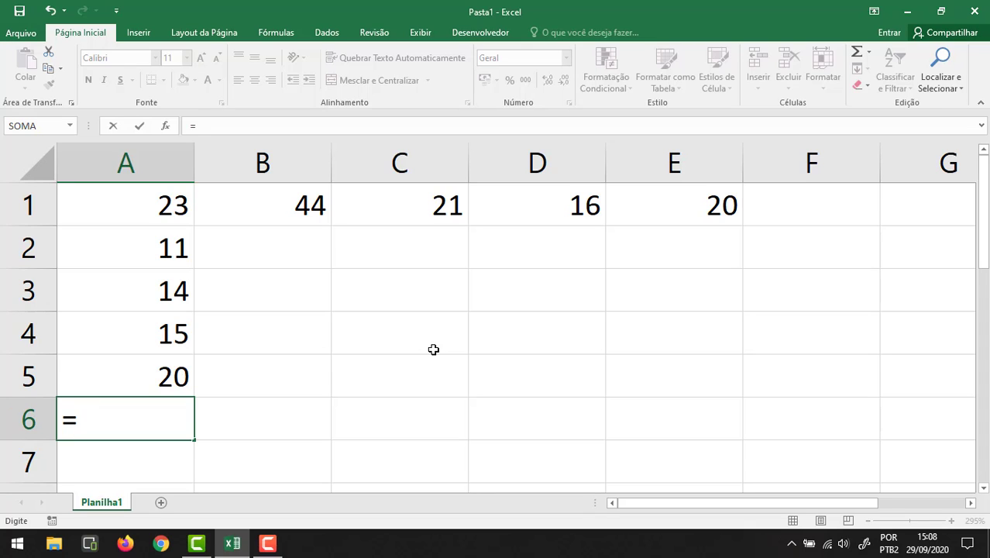
type("SOMA")
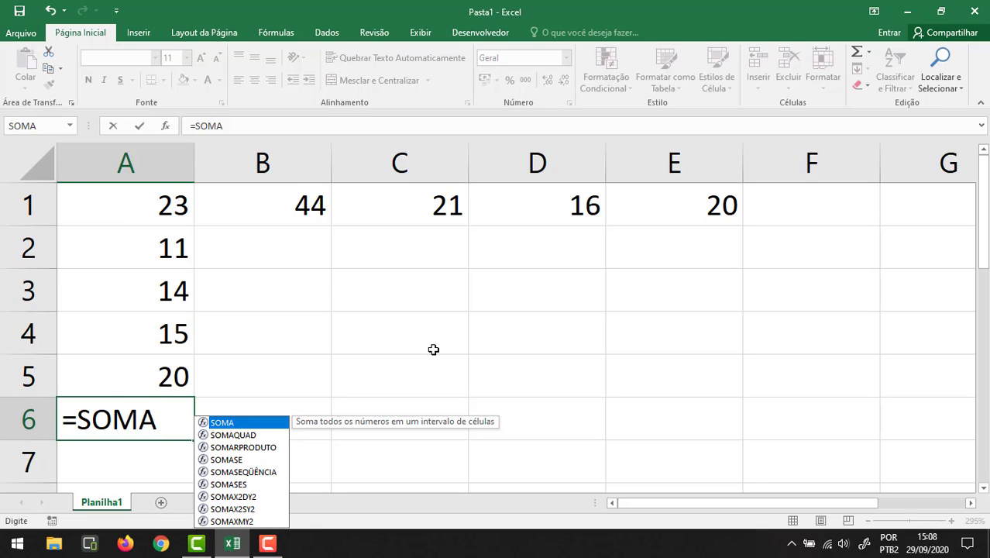
type("(")
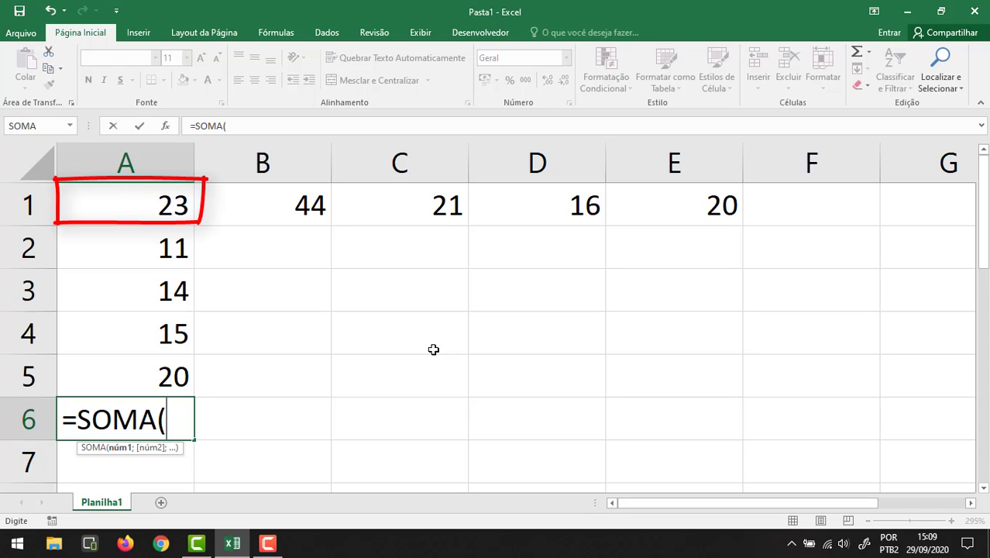
type("A1:")
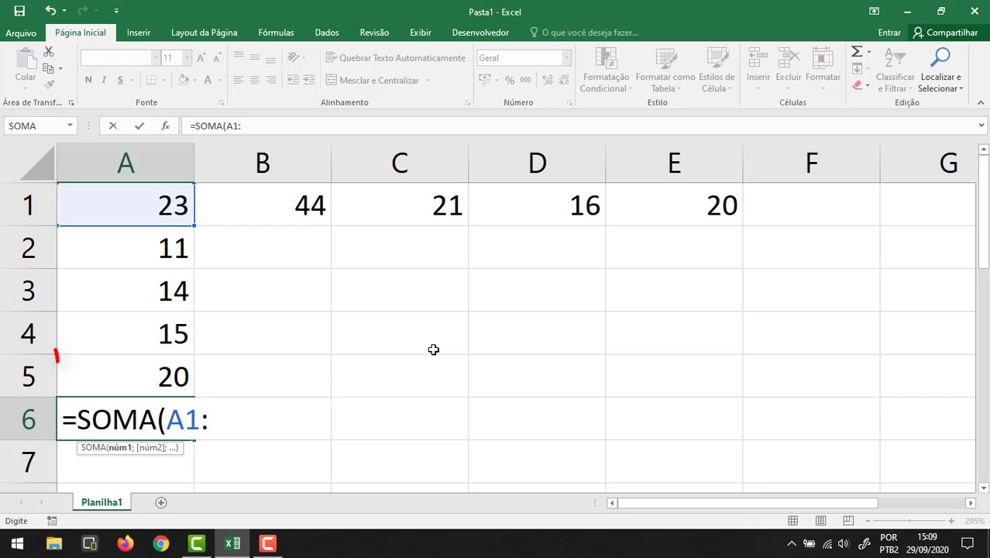
type("A")
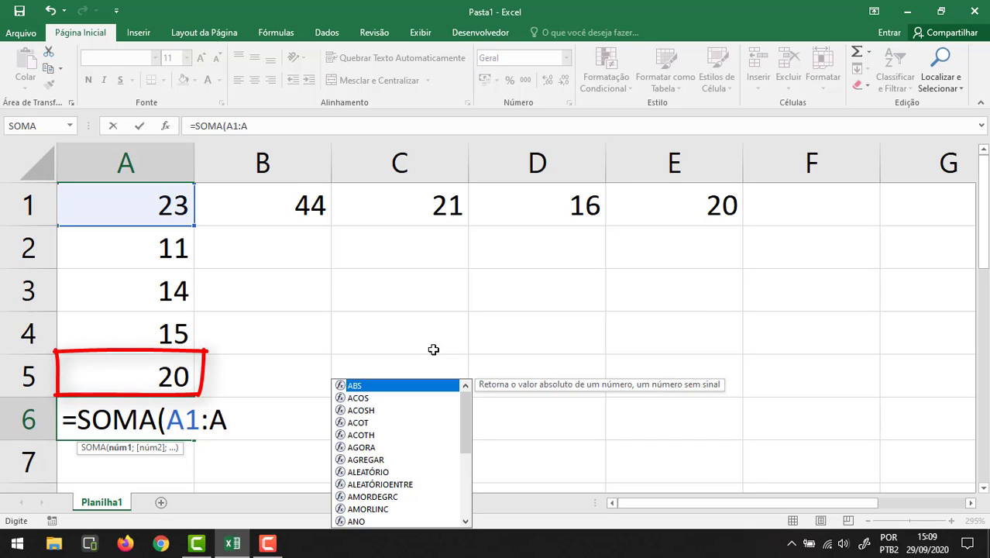
type("5")
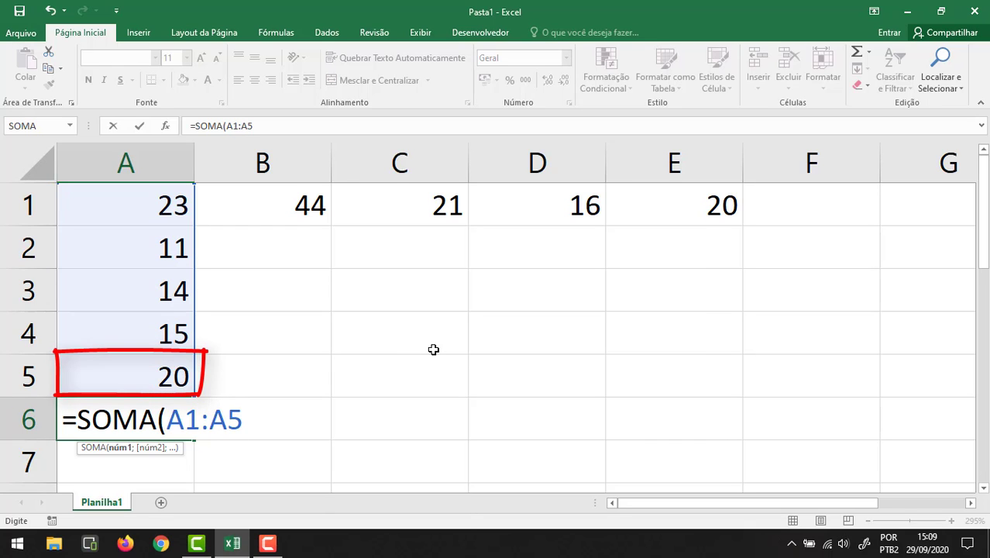
type(")")
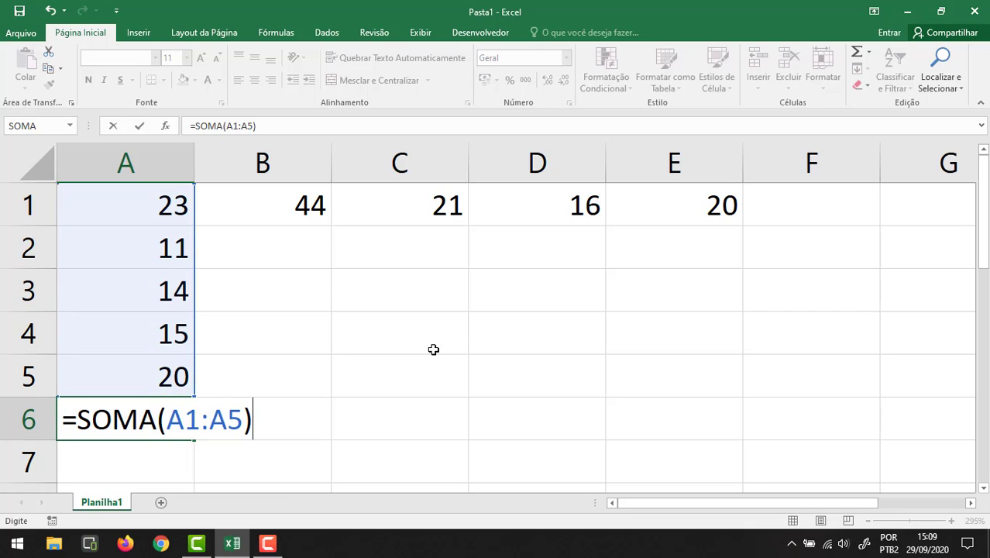
key("Return")
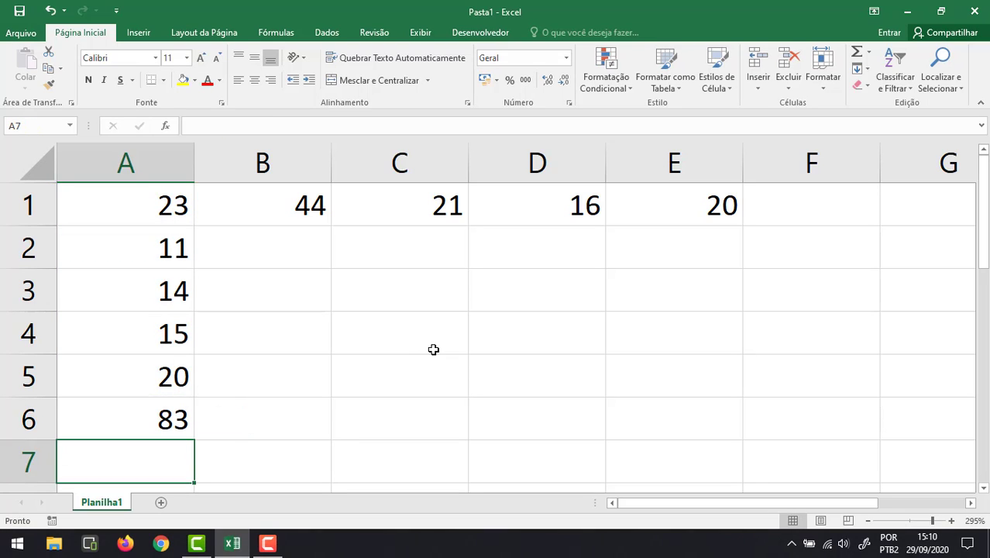
Step: Add up the row 1 numbers in cell F1 with the formula =SOMA(A1:E1)
left_click(796, 211)
type("=SOMA")
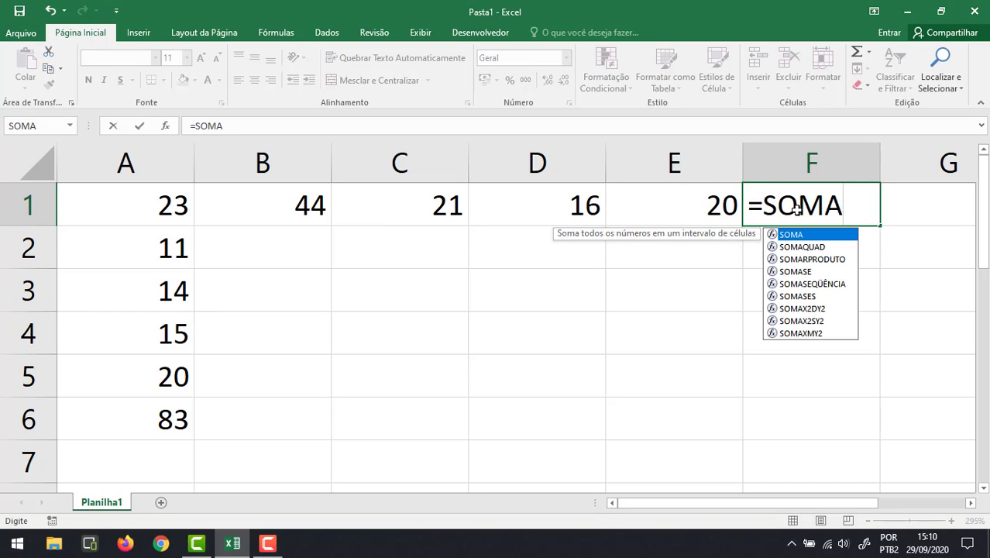
type("(")
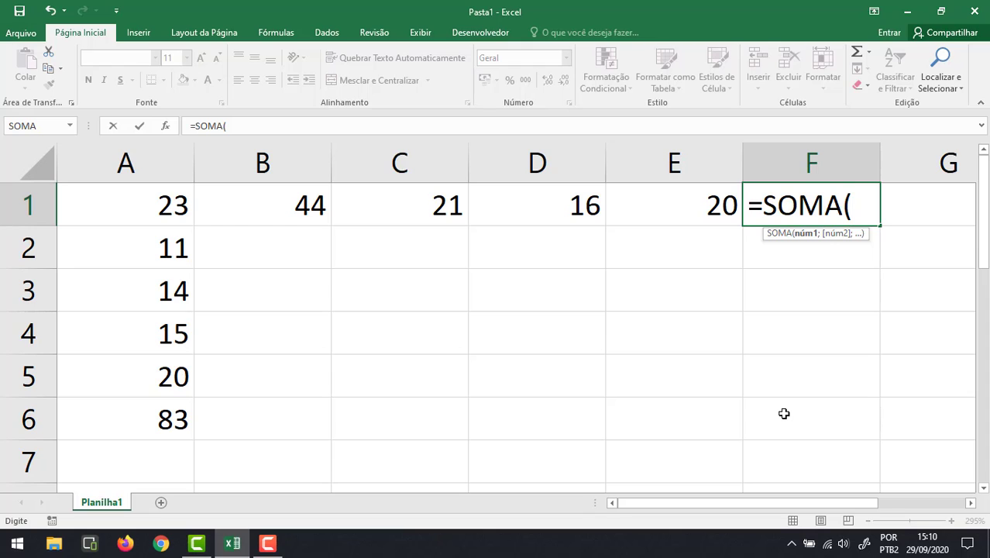
type("A1")
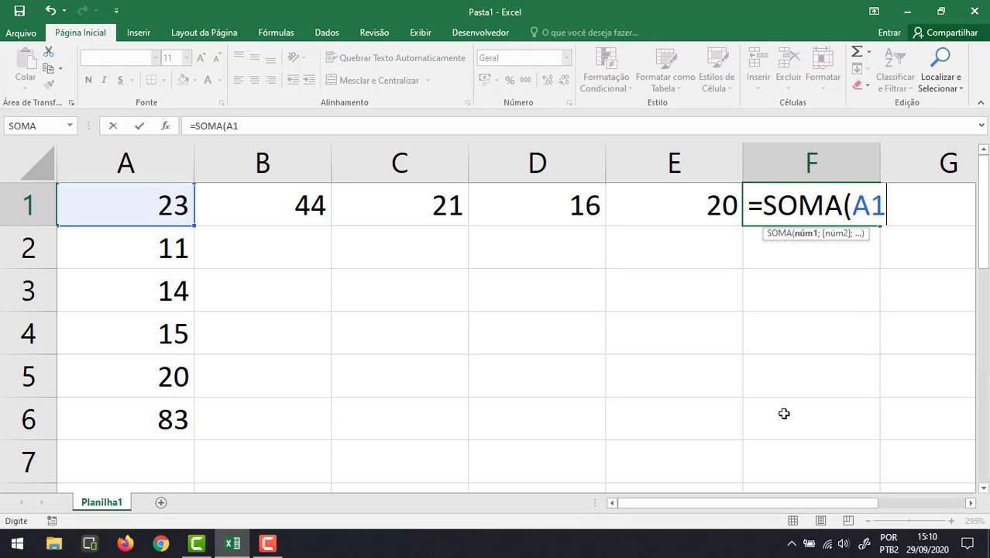
type(":E1")
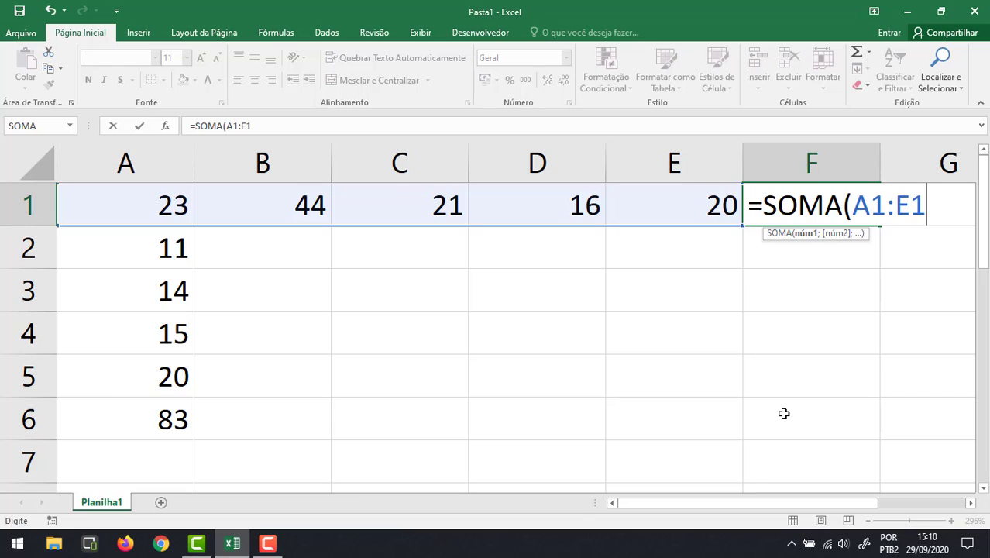
type(")")
key("Return")
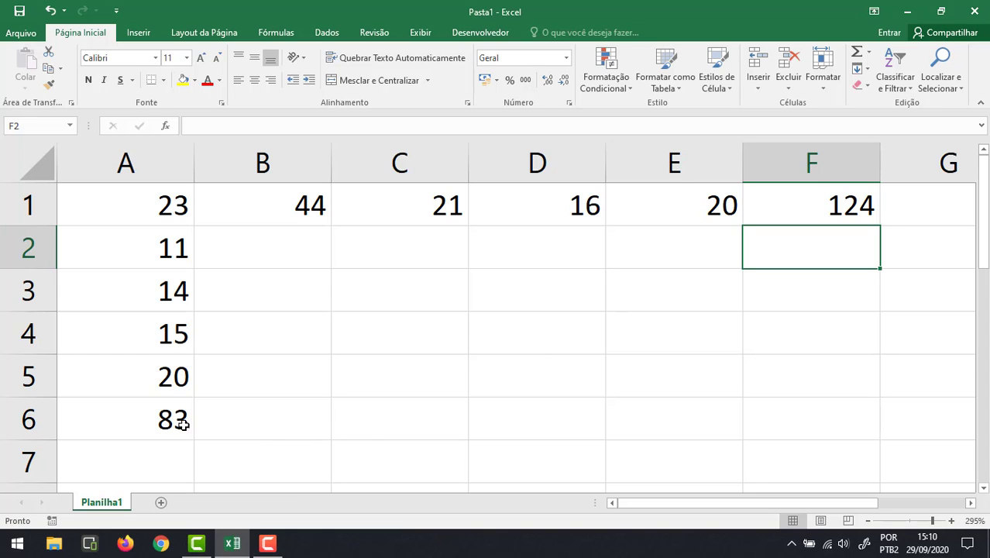
Step: Clear the SOMA formulas from cells A6 and F1
left_click(182, 424)
key("Delete")
left_click(826, 215)
key("Delete")
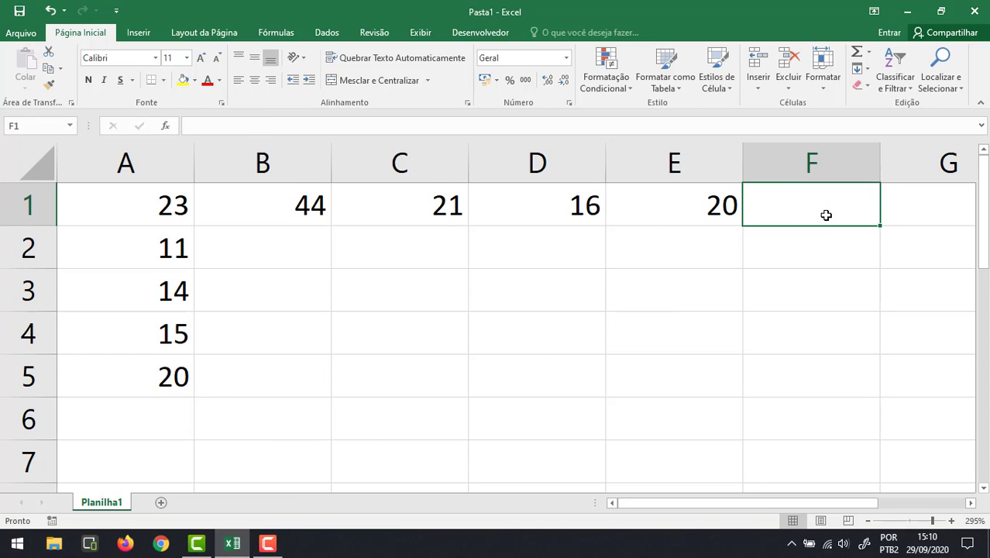
Step: Enter =SOMA(A1:A5) in cell A6, selecting the range A1:A5 directly on the sheet as the argument
left_click(175, 418)
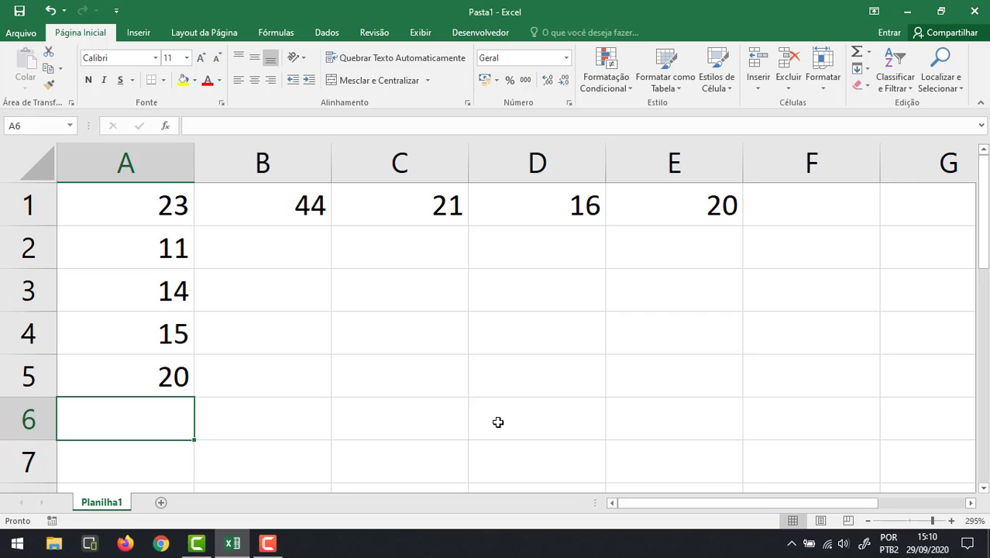
type("=")
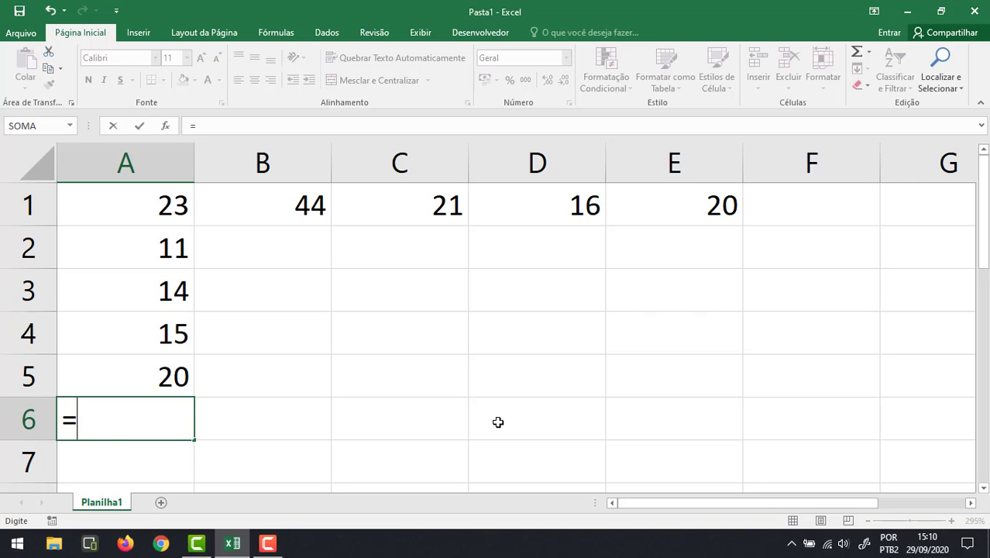
type("SOMA")
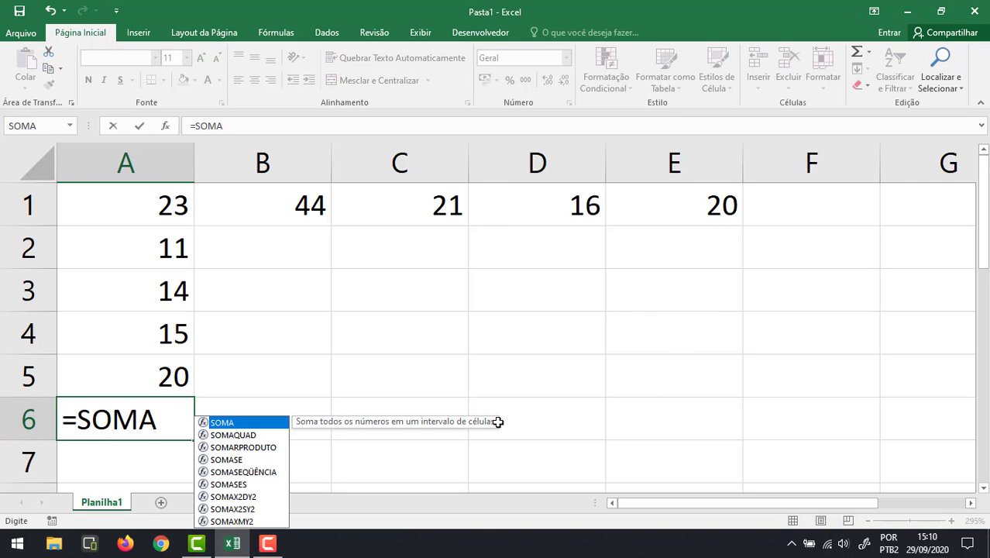
type("(")
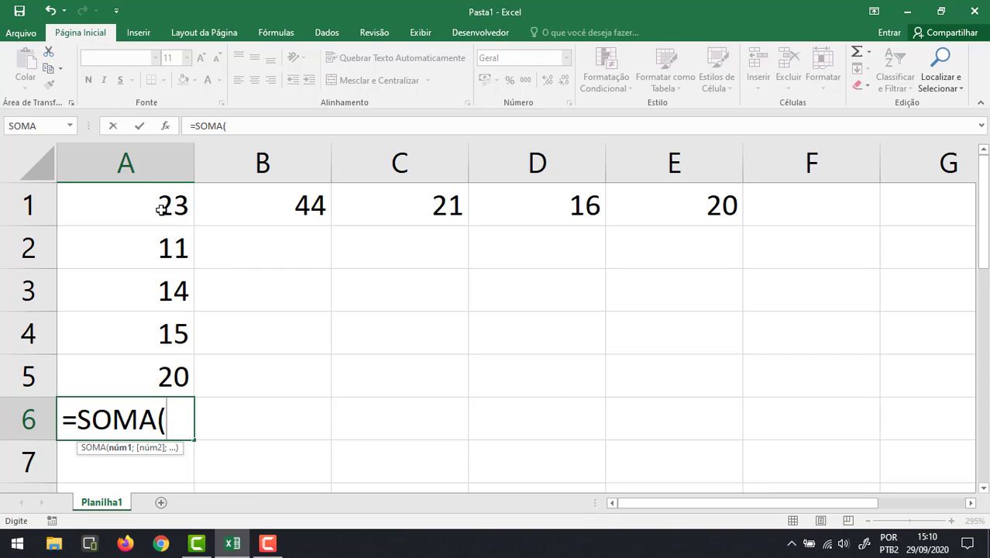
left_click_drag(141, 197, 155, 370)
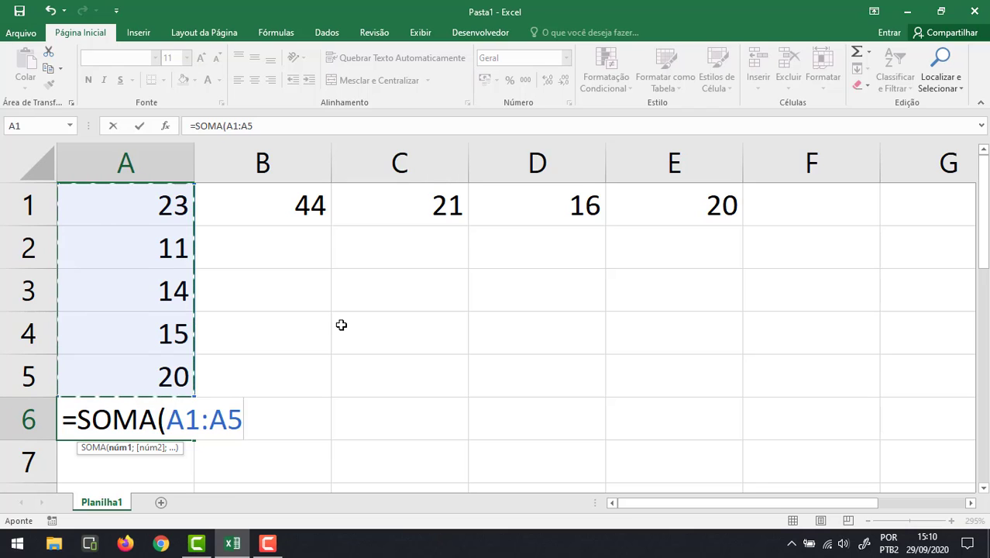
type(")")
key("Return")
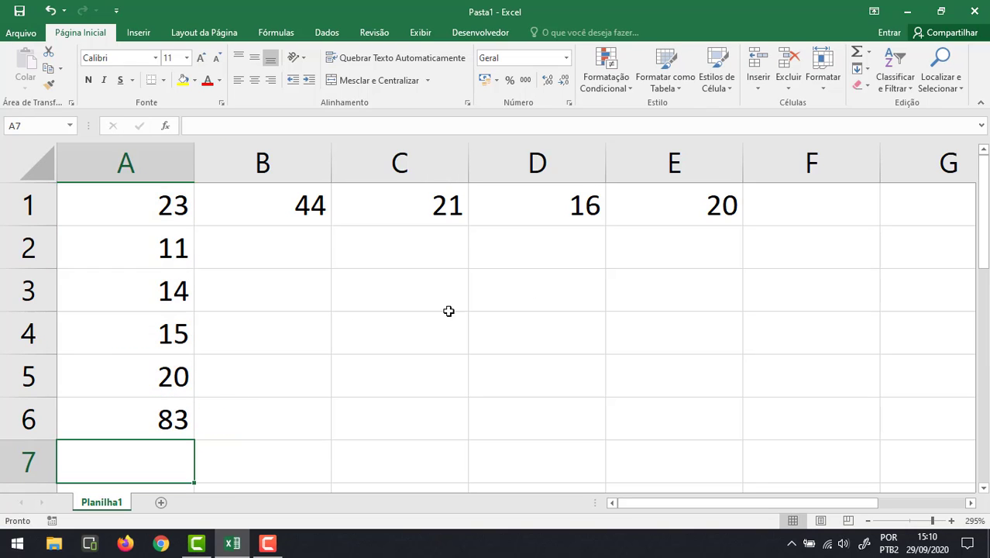
Step: Enter =SOMA(A1:E1) in cell F1, selecting the range A1:E1 directly on the sheet as the argument
left_click(840, 199)
type("=SOMA(")
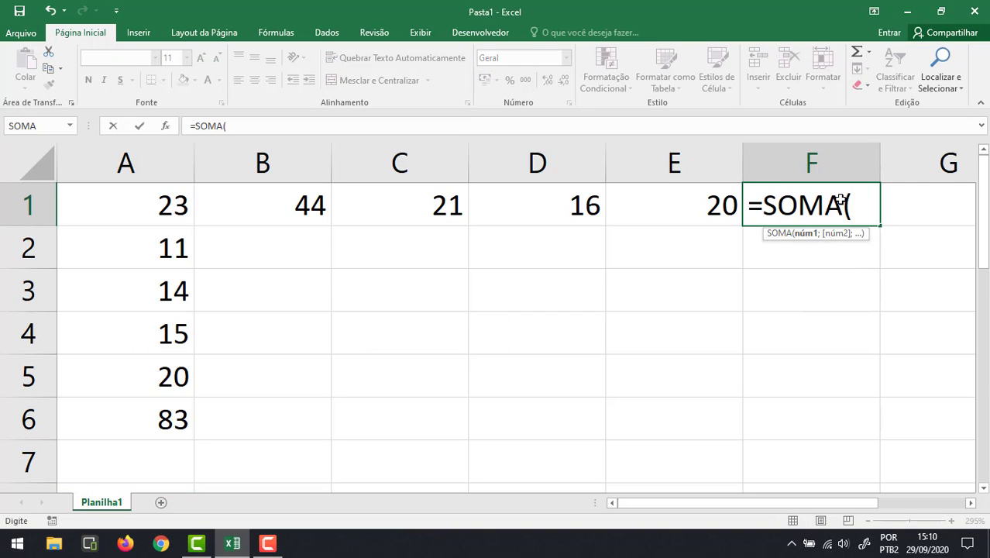
left_click(111, 190)
left_click_drag(229, 203, 619, 214)
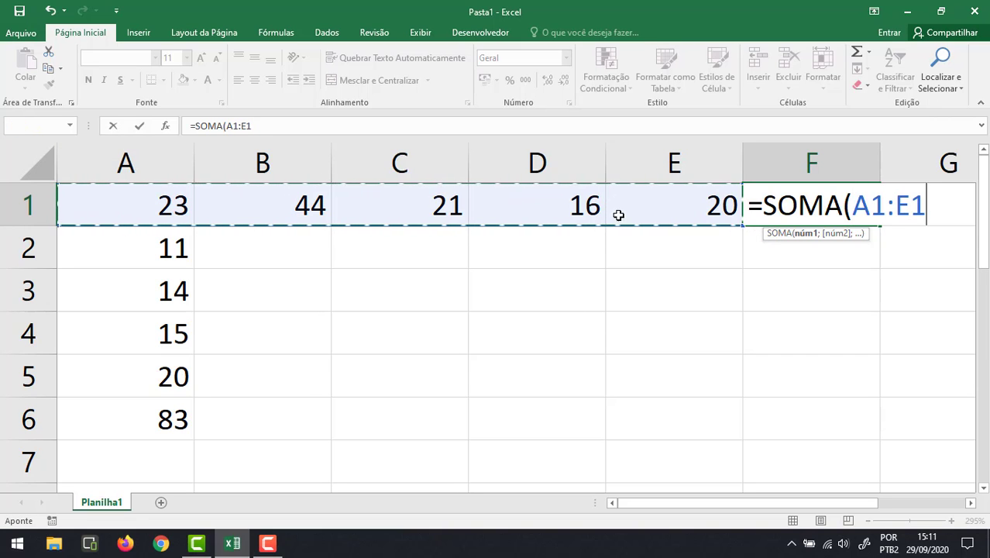
type(")")
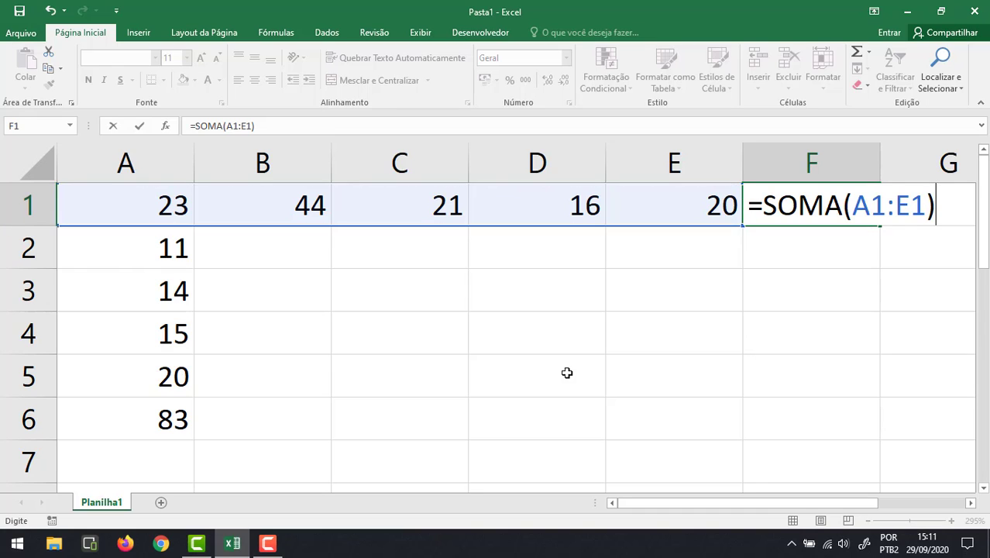
key("Return")
key("Up")
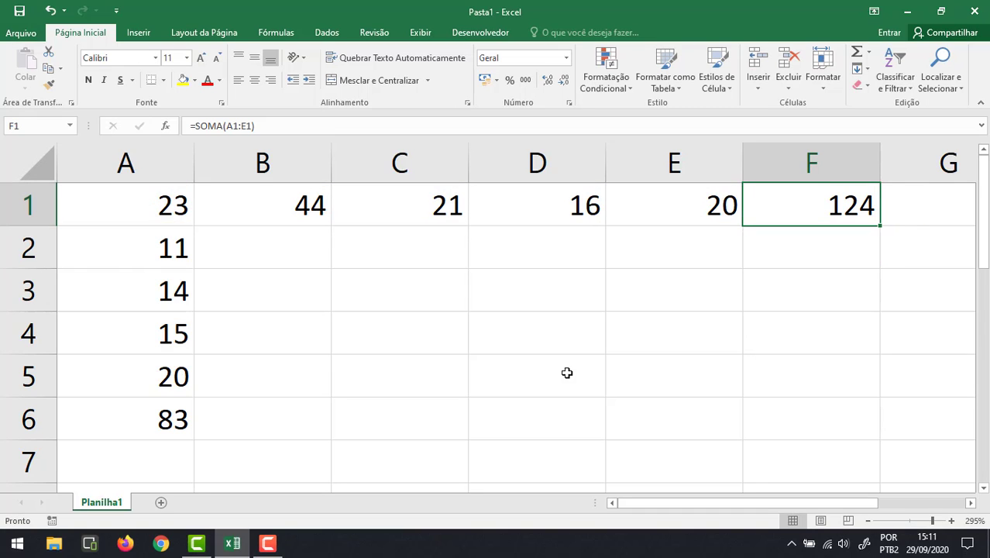
Step: Delete the row total in F1 and the column total in A6
key("Delete")
key("Down")
key("Down")
key("Down")
key("Down")
key("Down")
key("Down")
key("Left")
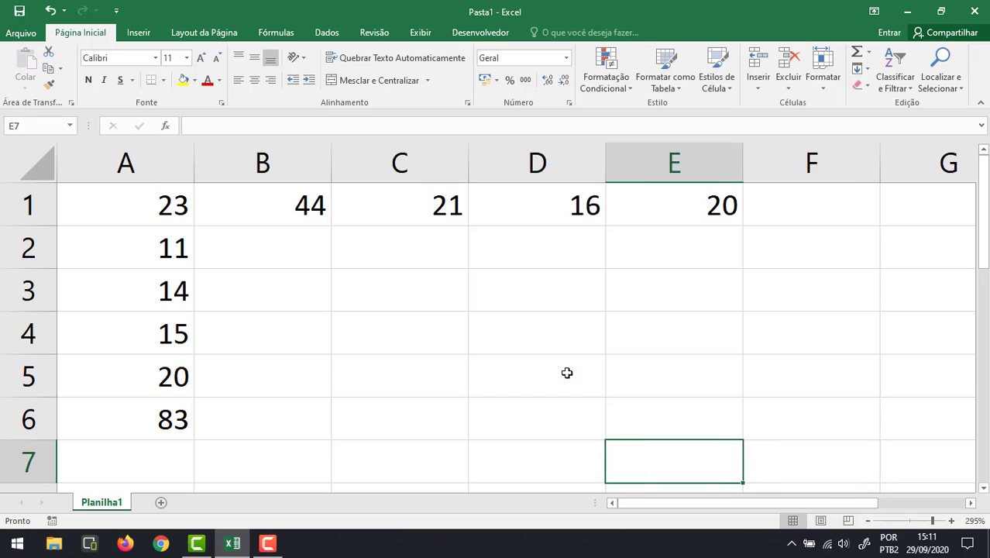
key("Left")
key("Left")
key("Left")
key("Up")
key("Left")
key("Delete")
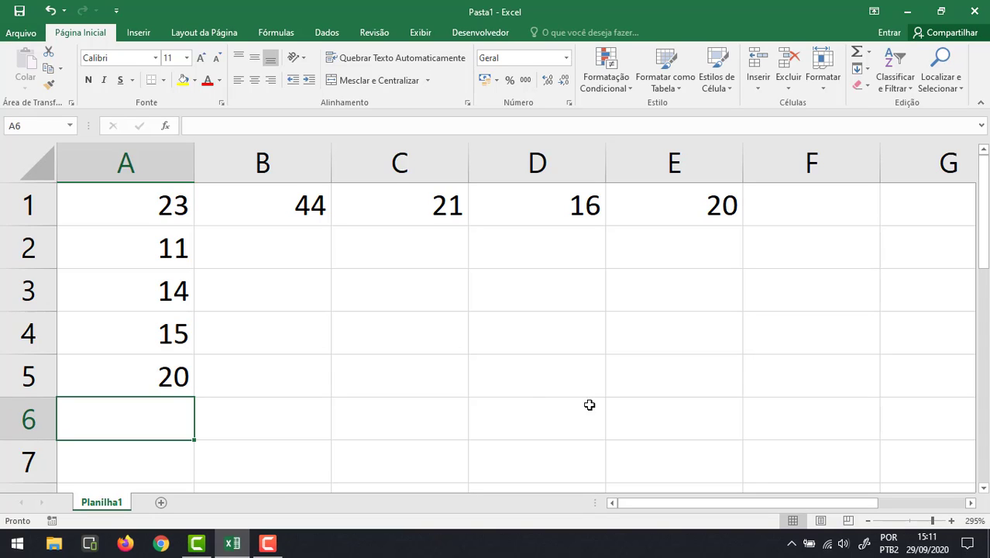
Step: Total the range A1:A5 into A6 with the automatic Soma command and check the formula it inserts
left_click_drag(156, 197, 139, 370)
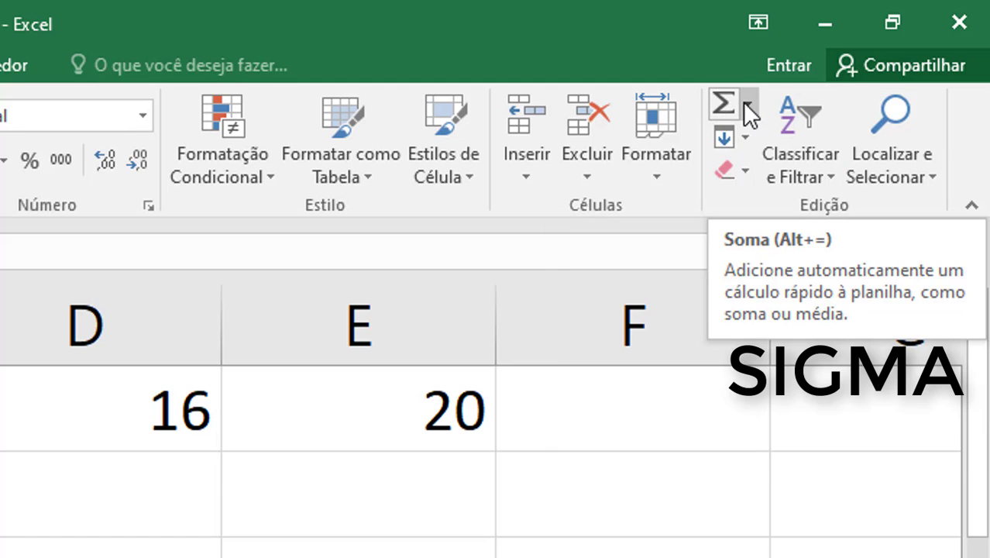
left_click(746, 109)
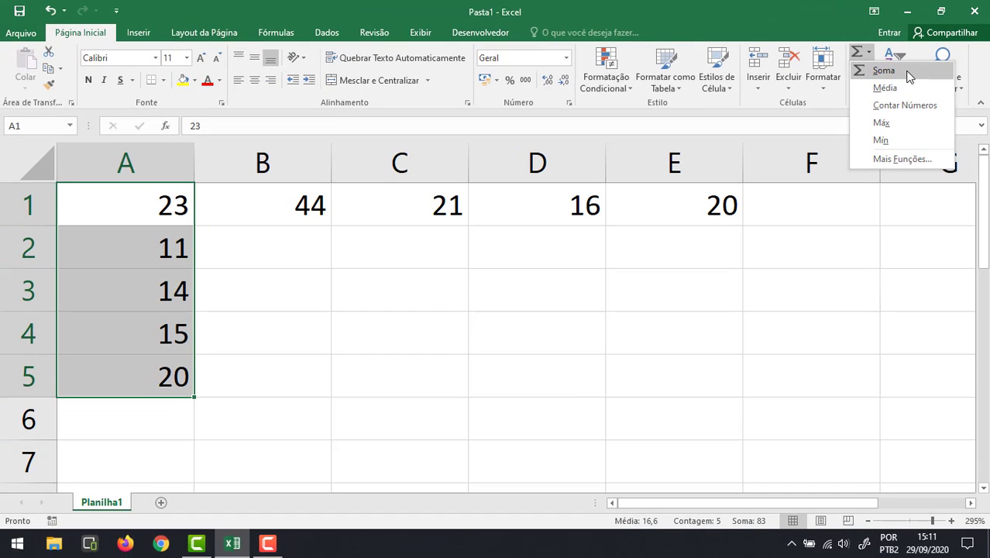
left_click(884, 70)
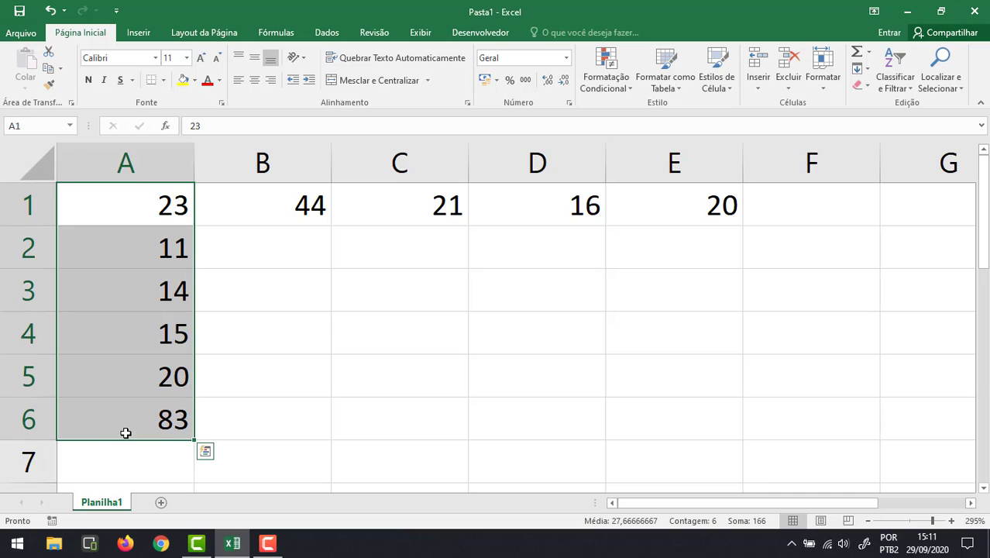
left_click(215, 409)
left_click(155, 420)
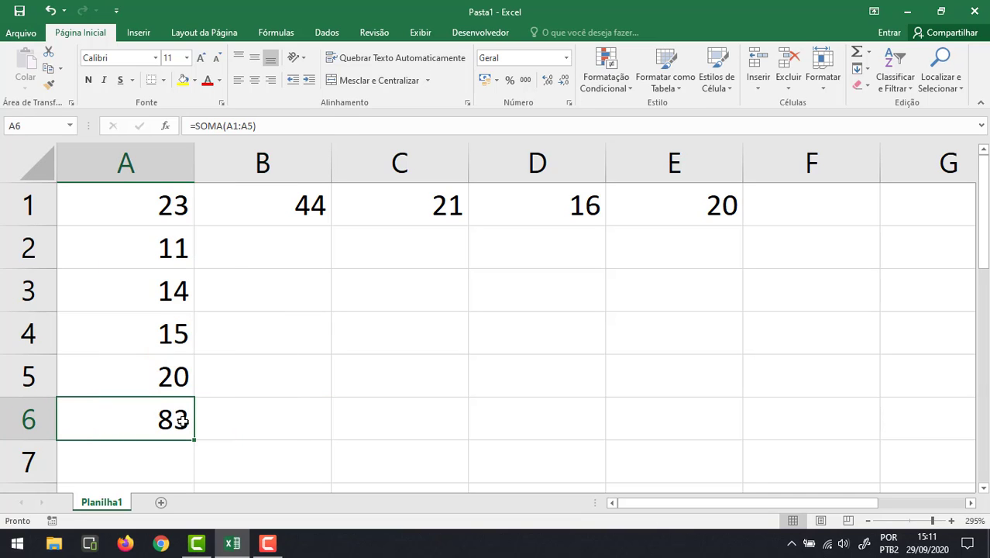
double_click(123, 414)
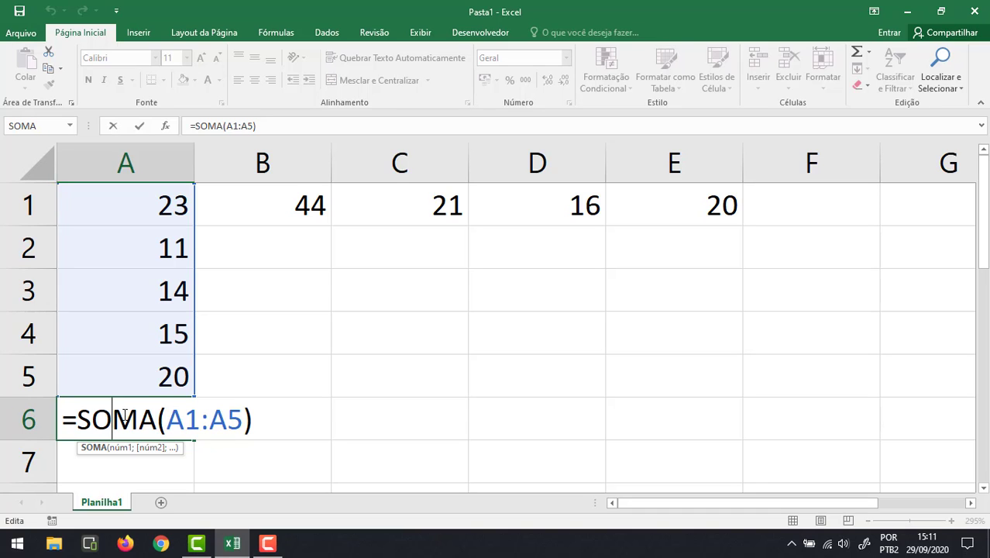
key("Return")
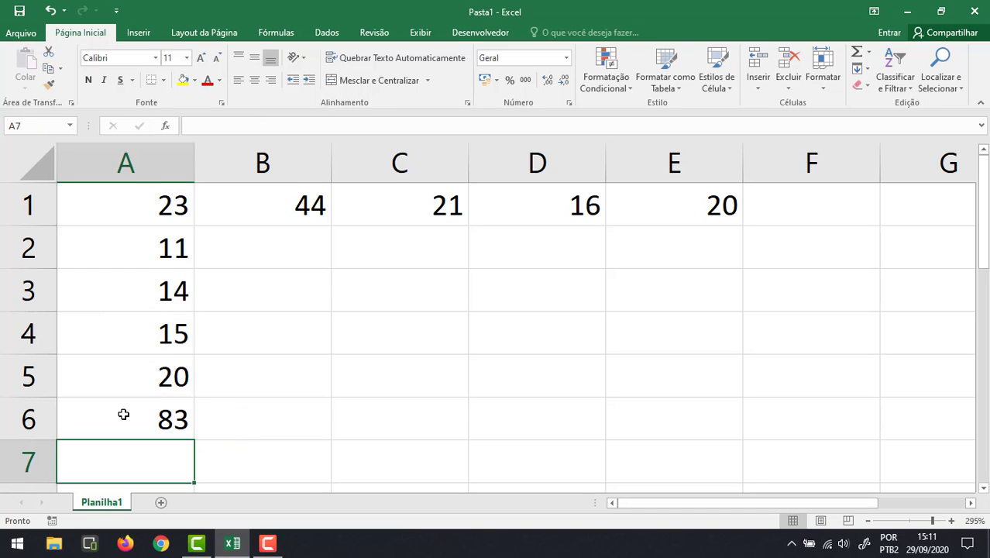
Step: Total the range A1:E1 into F1 with the automatic Soma command and check the formula it inserts
left_click_drag(169, 203, 626, 211)
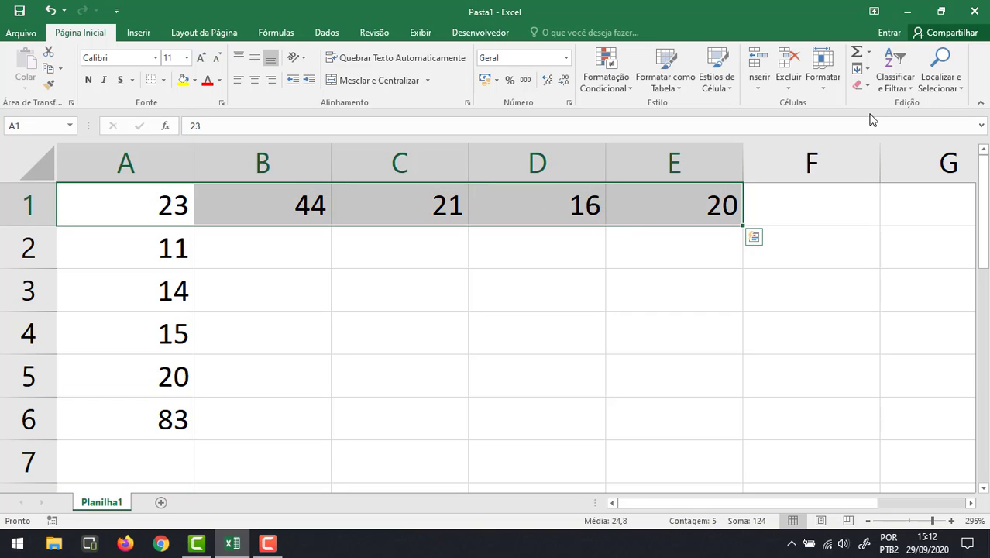
left_click(856, 54)
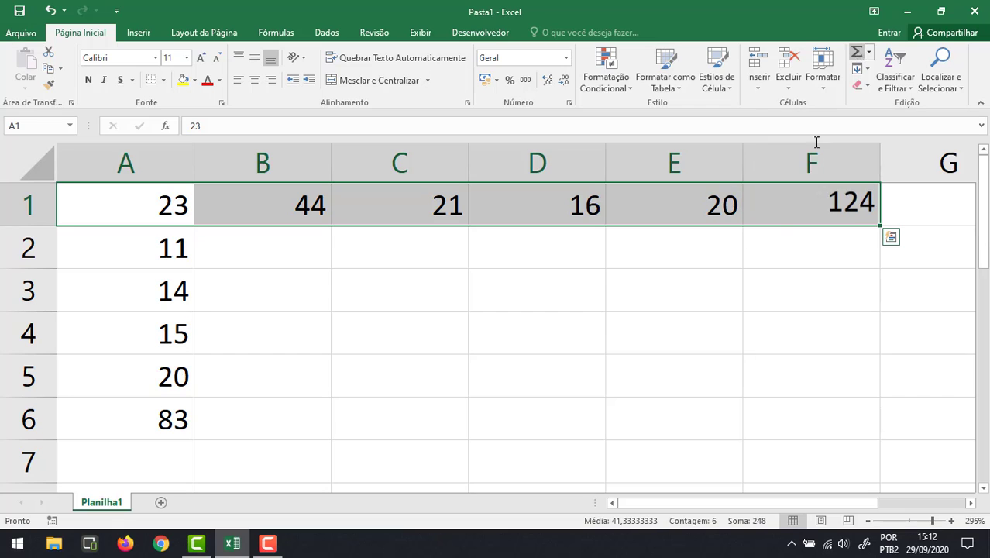
left_click(829, 205)
double_click(855, 201)
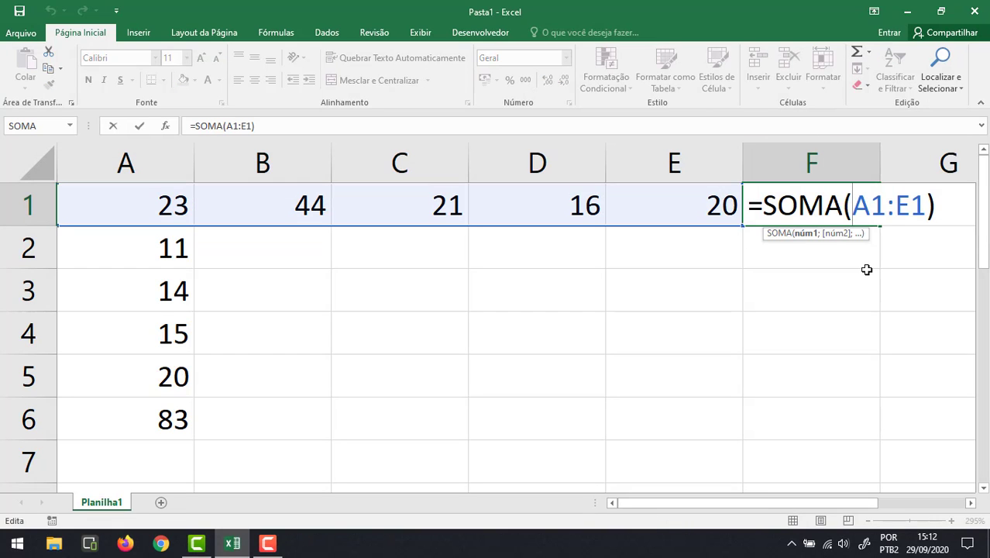
key("Return")
Step: Delete the row total in F1 and the column total in A6
key("Up")
key("Delete")
left_click(867, 269)
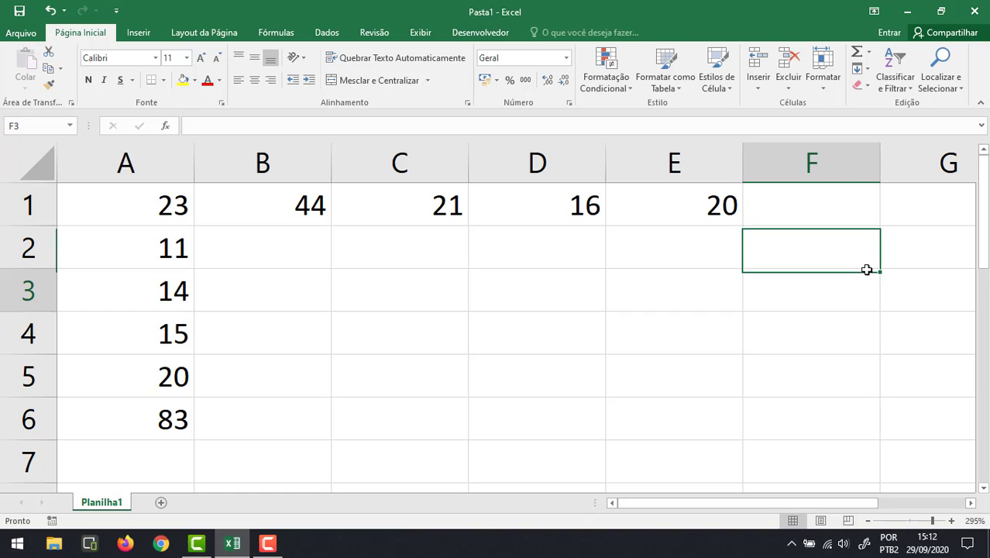
key("Down")
key("Down")
key("Down")
key("Left")
key("Left")
key("Left")
key("Left")
key("Left")
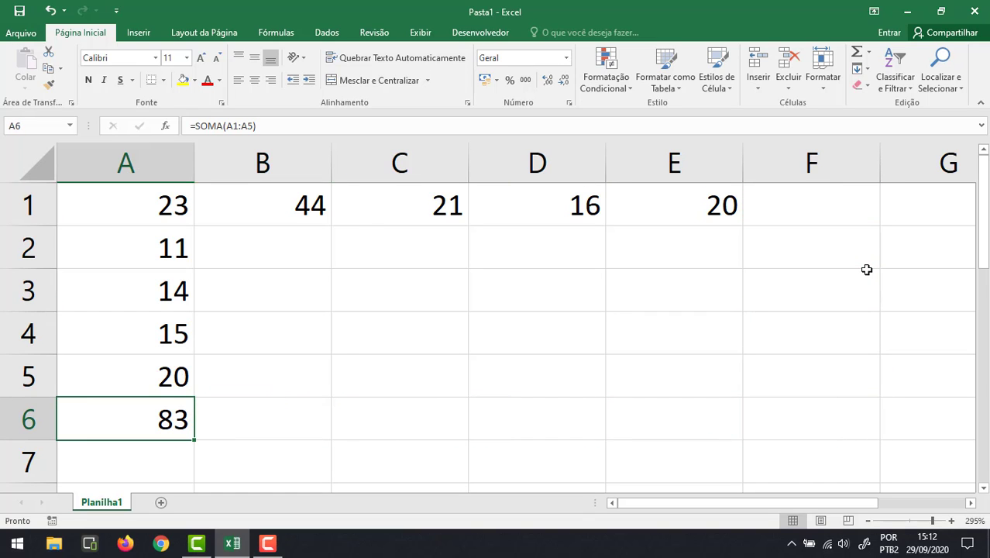
key("Delete")
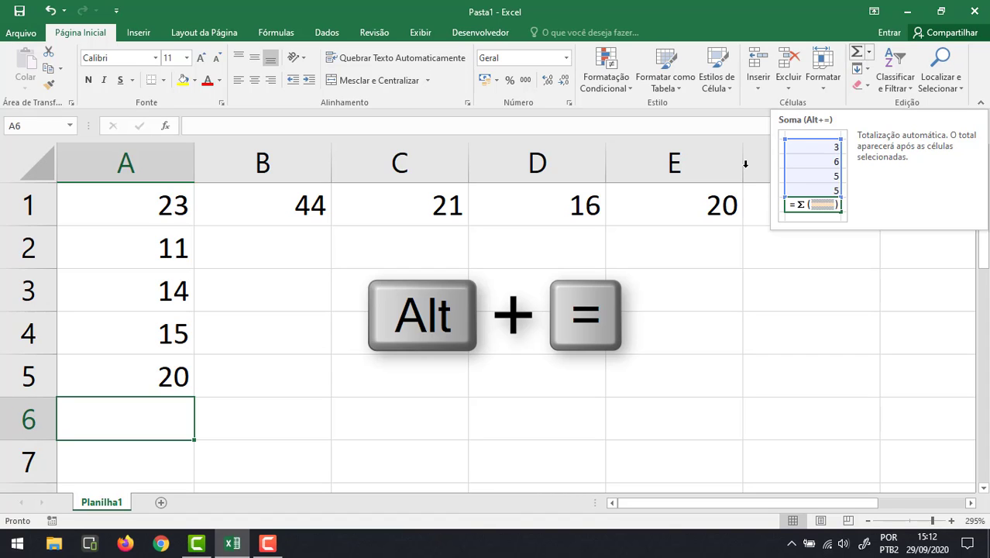
Step: Insert an automatic sum in the empty cell A6, accepting the proposed range A1:A5
left_click(280, 404)
left_click(364, 379)
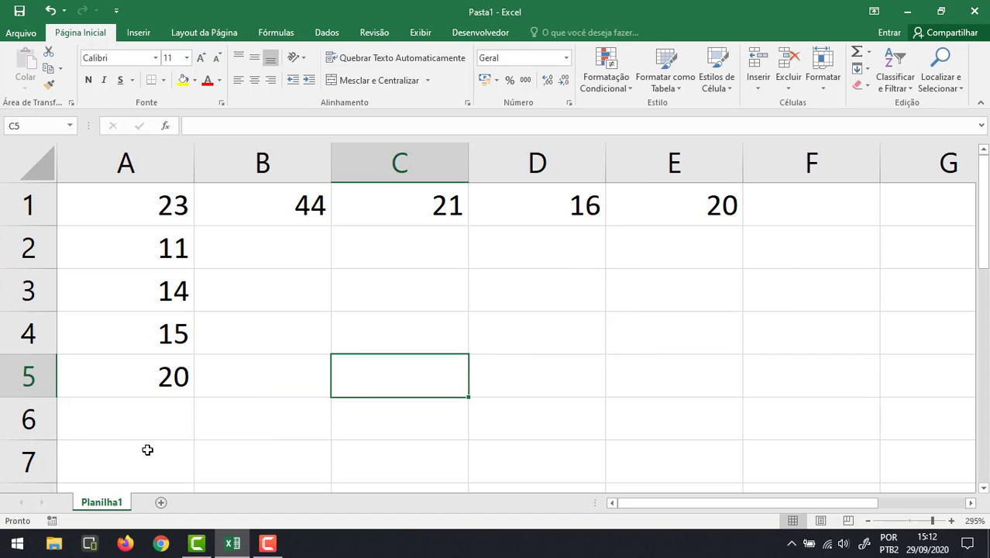
left_click(155, 420)
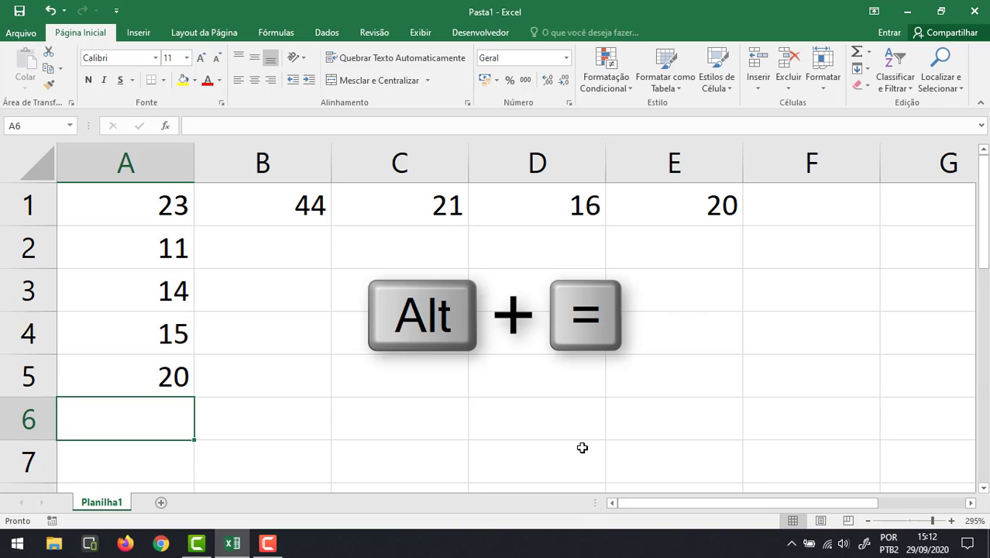
key("alt")
key("alt+equal")
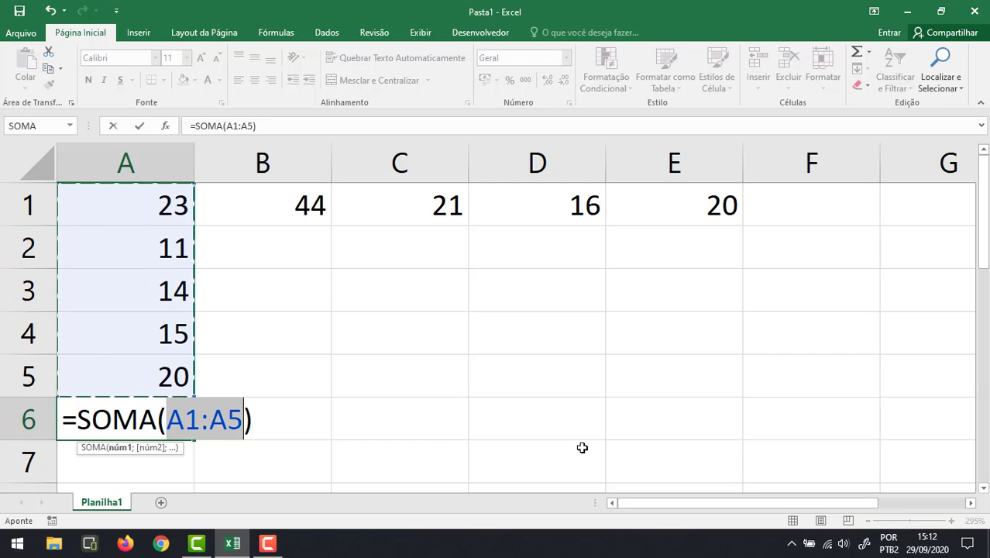
key("Return")
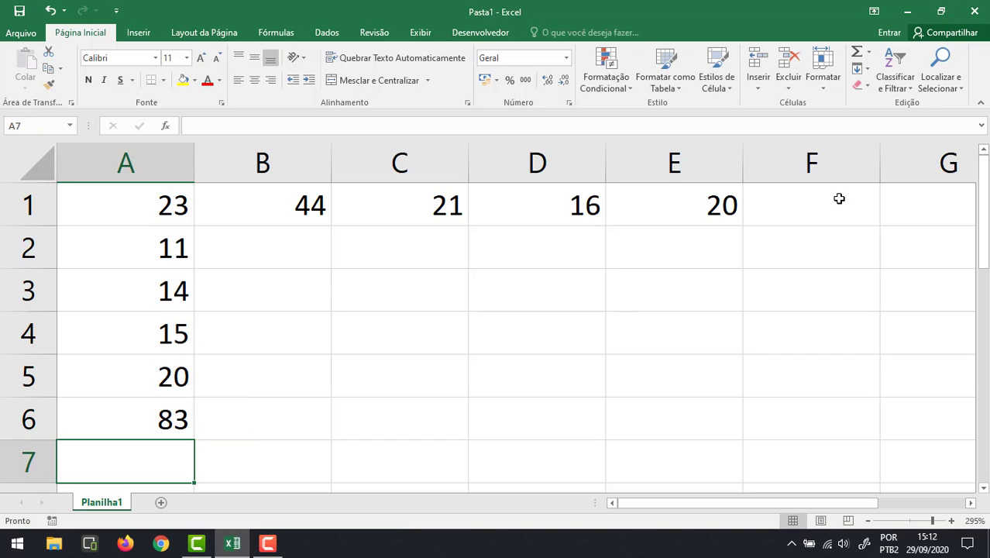
Step: Insert an automatic sum in the empty cell F1, accepting the proposed range A1:E1
left_click(839, 199)
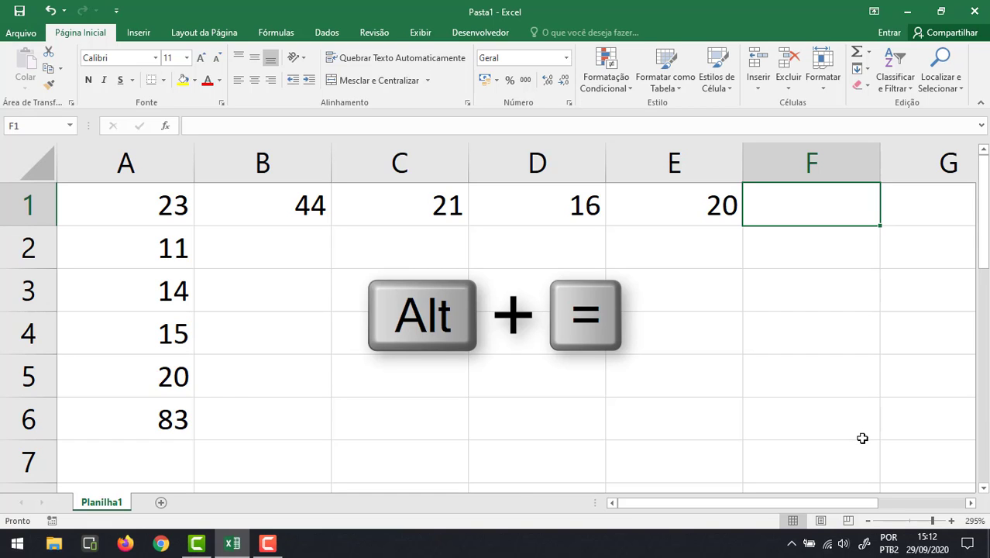
key("alt+equal")
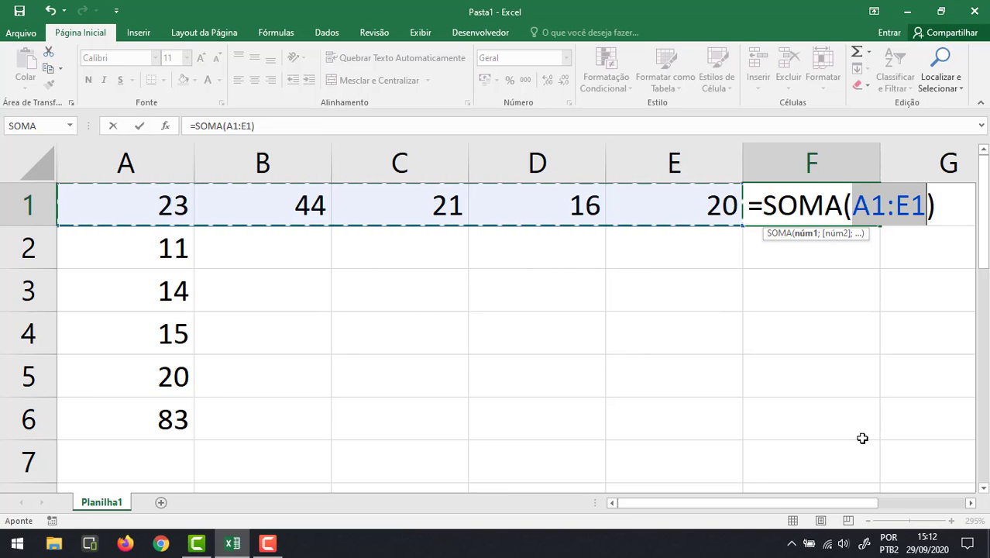
key("Return")
Step: Clear the automatic sums from cells F1 and A6
left_click(797, 206)
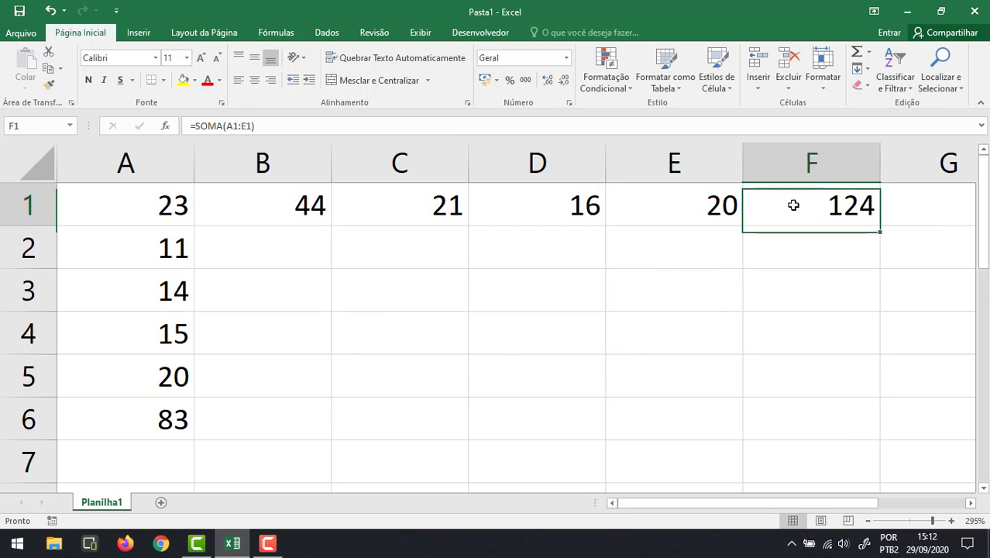
key("Delete")
left_click(158, 411)
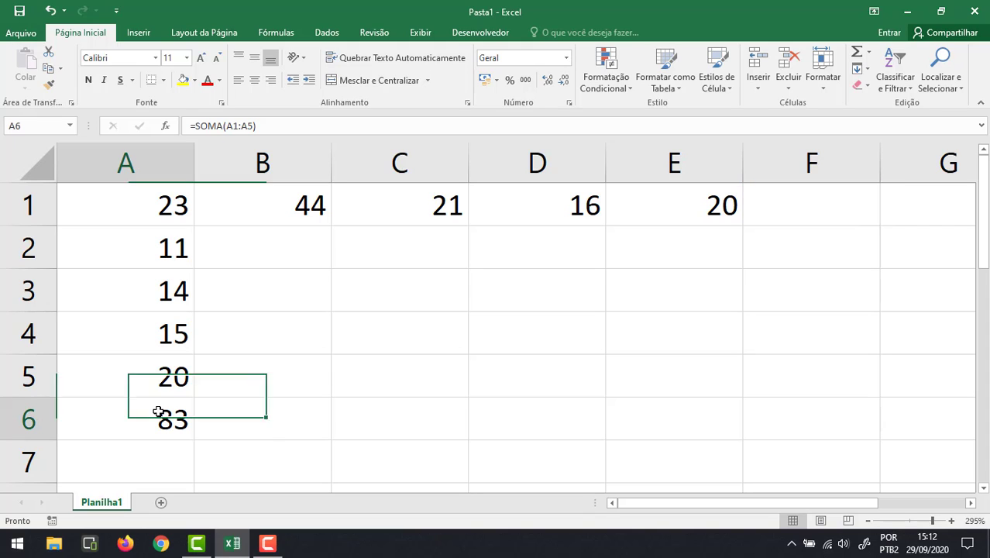
key("Delete")
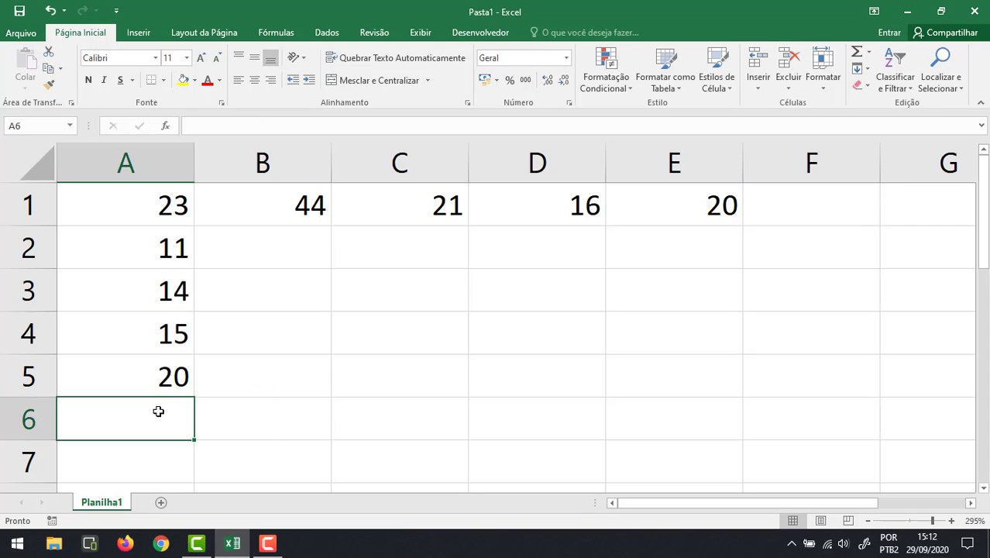
Step: Insert an automatic sum in cell F7, away from the data, choosing the range A1:A5 on the sheet as its argument
left_click(841, 448)
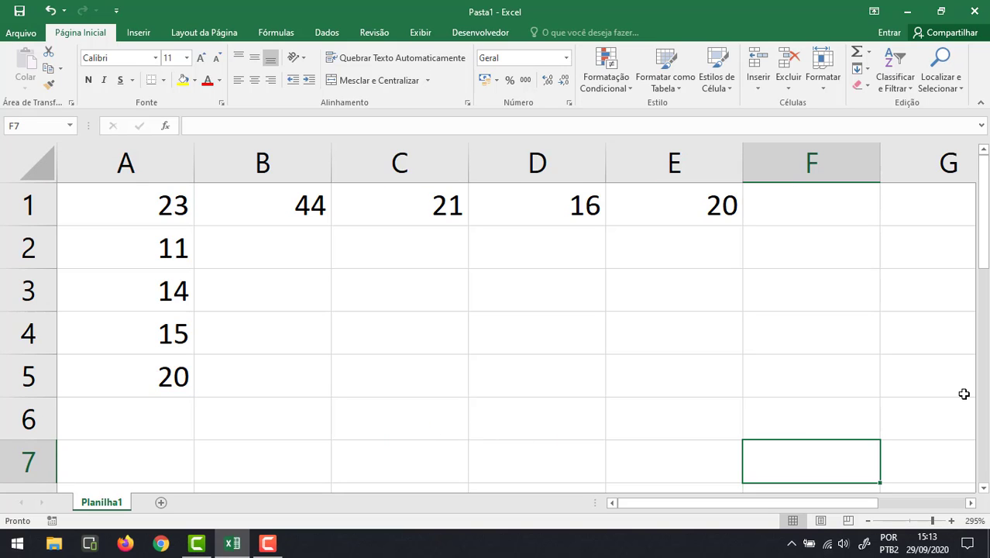
key("alt+equal")
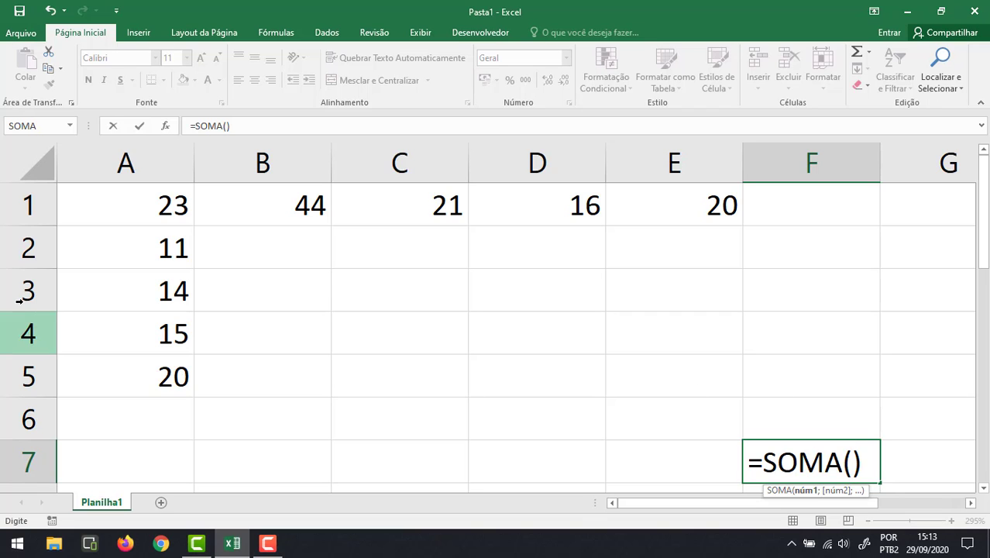
left_click(128, 200)
left_click_drag(133, 244, 139, 372)
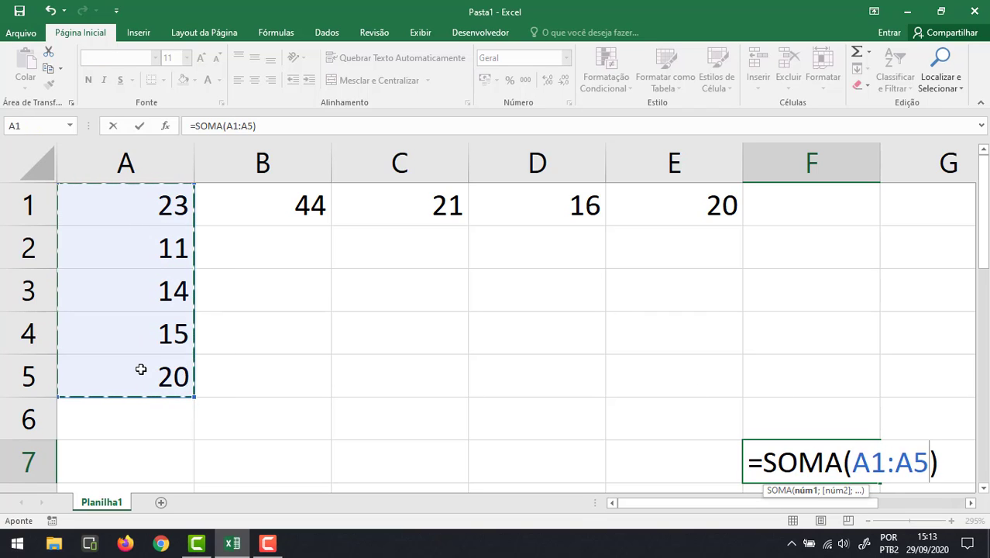
key("Return")
Step: Delete the total of A1:A5 from cell F7
key("Up")
key("Up")
key("Up")
key("Up")
key("Up")
key("Up")
key("Up")
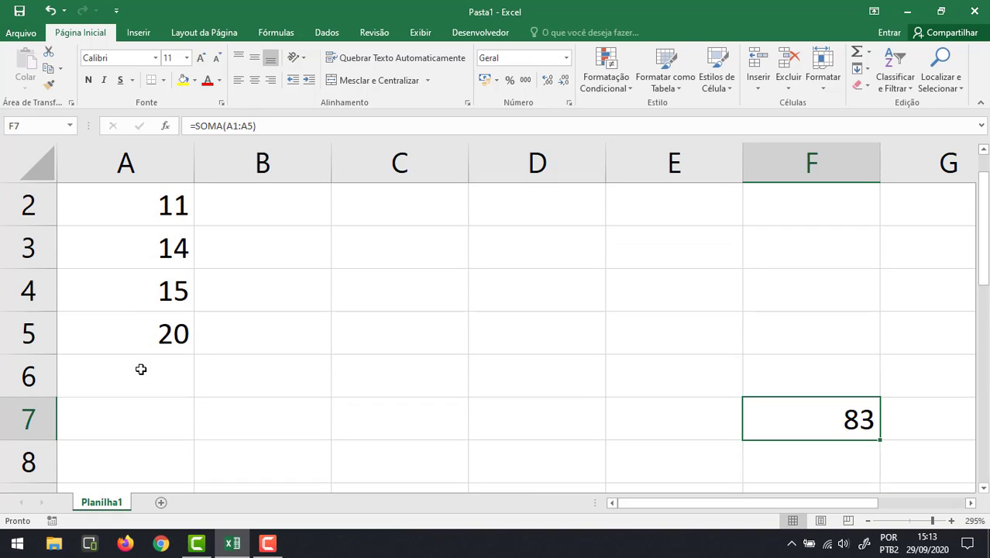
key("Down")
key("Down")
key("Down")
key("Down")
key("Down")
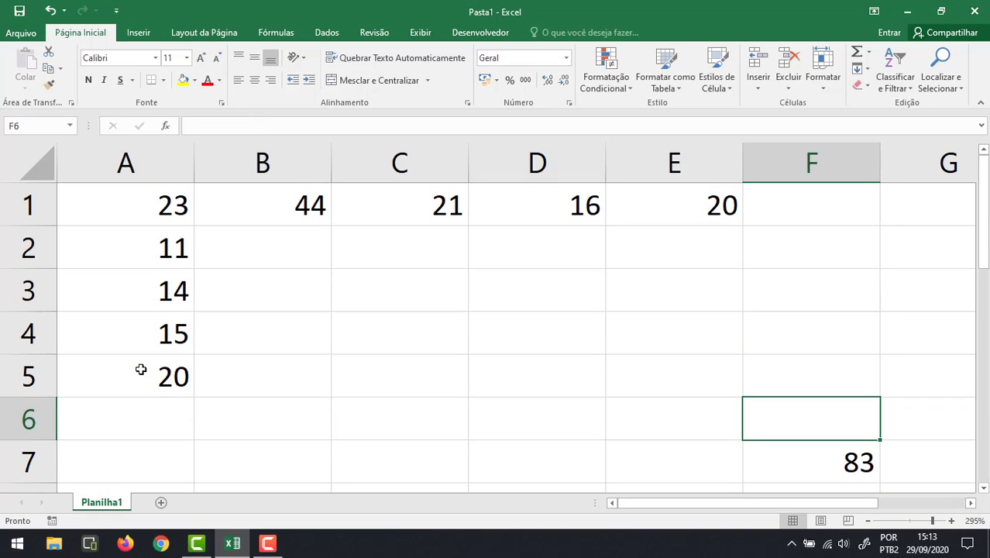
key("Down")
key("Delete")
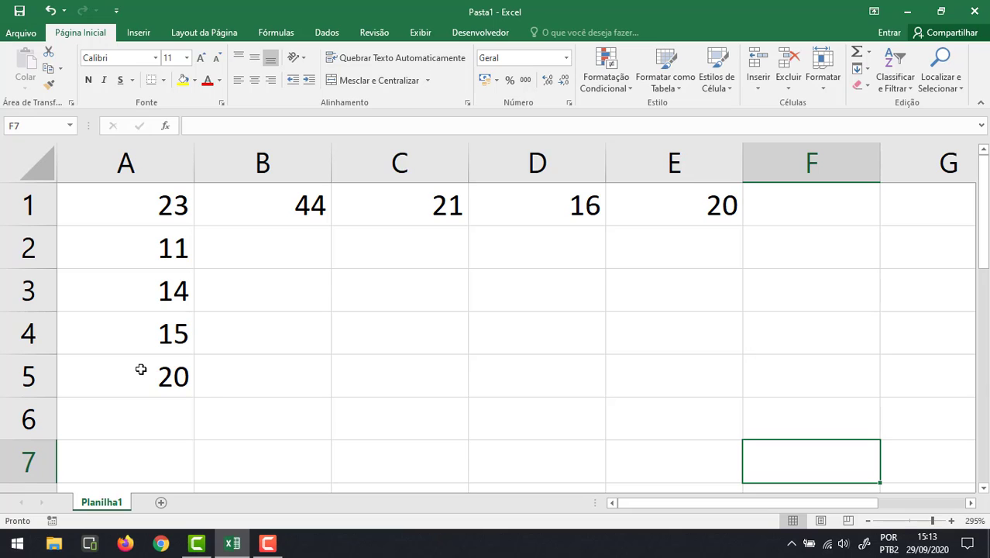
Step: Insert an automatic sum in cell F7, choosing the range A1:E1 on the sheet as its argument
key("alt+equal")
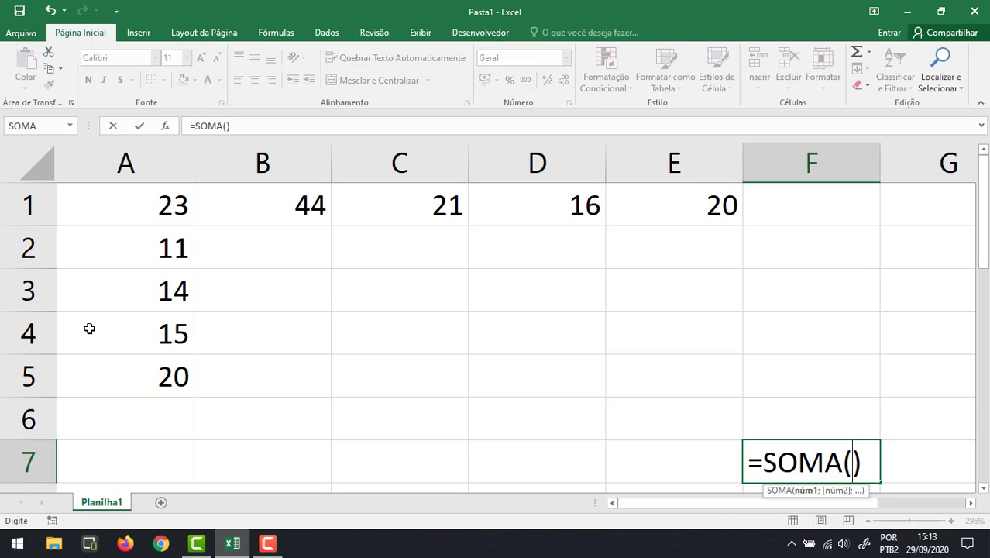
left_click_drag(108, 203, 697, 203)
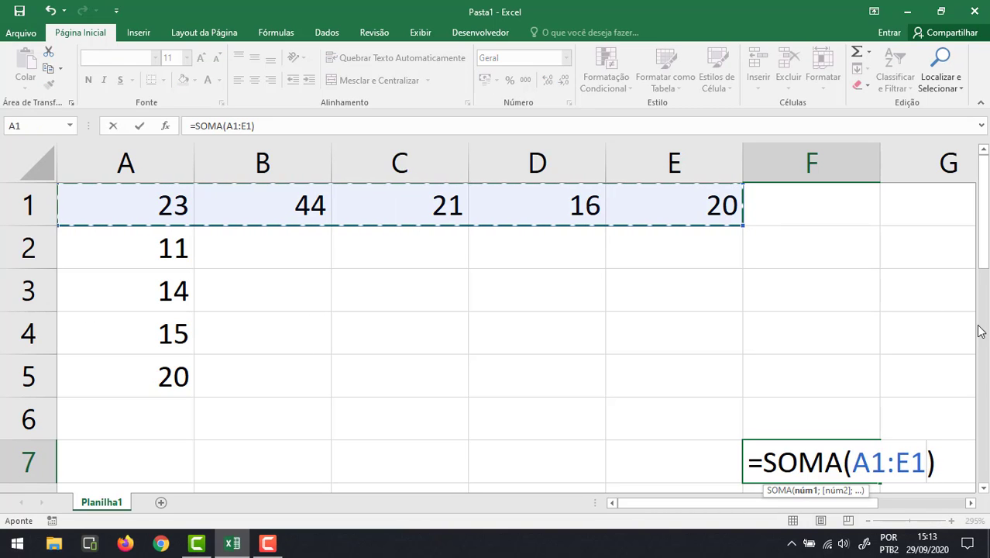
key("Return")
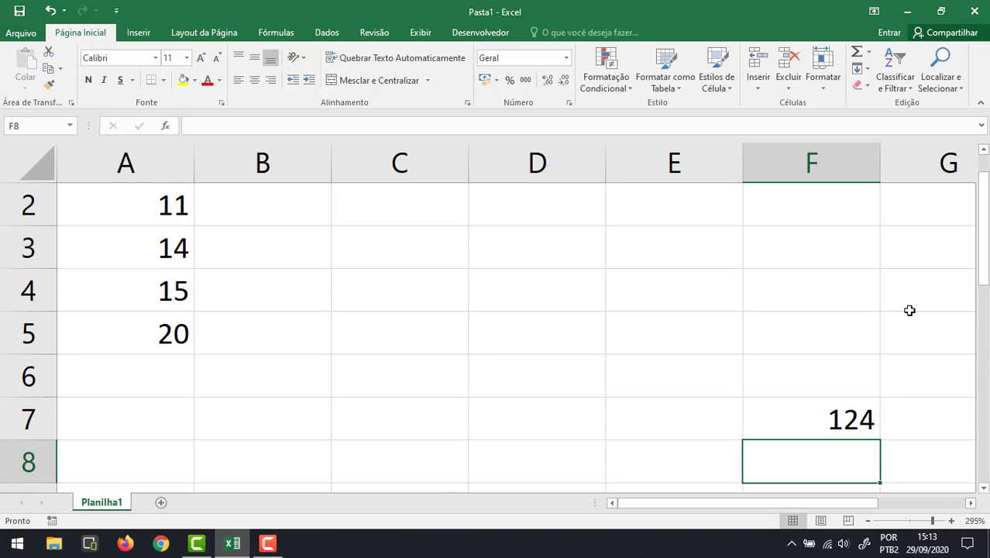
Step: Delete the total of A1:E1 from cell F7
scroll(851, 400, "up", 1)
left_click(839, 465)
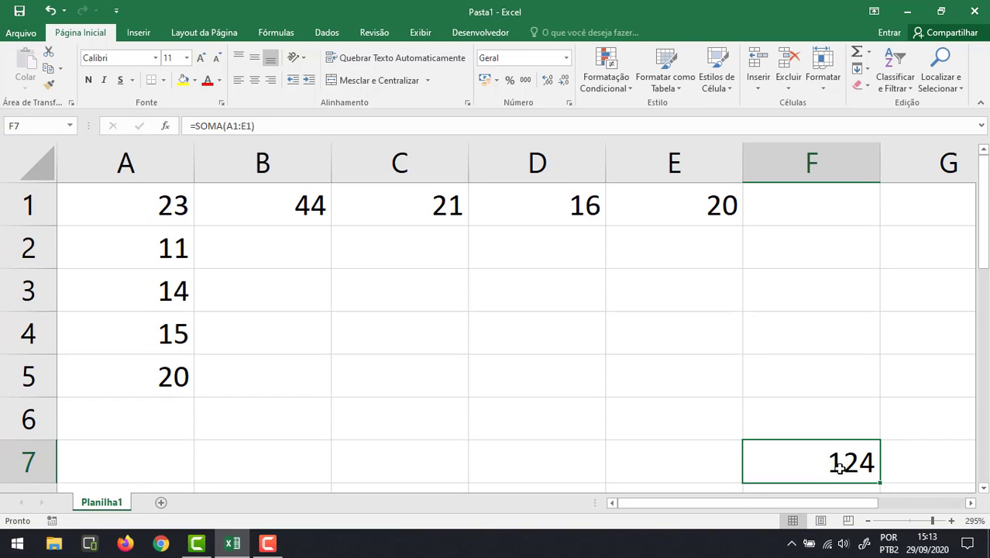
key("Delete")
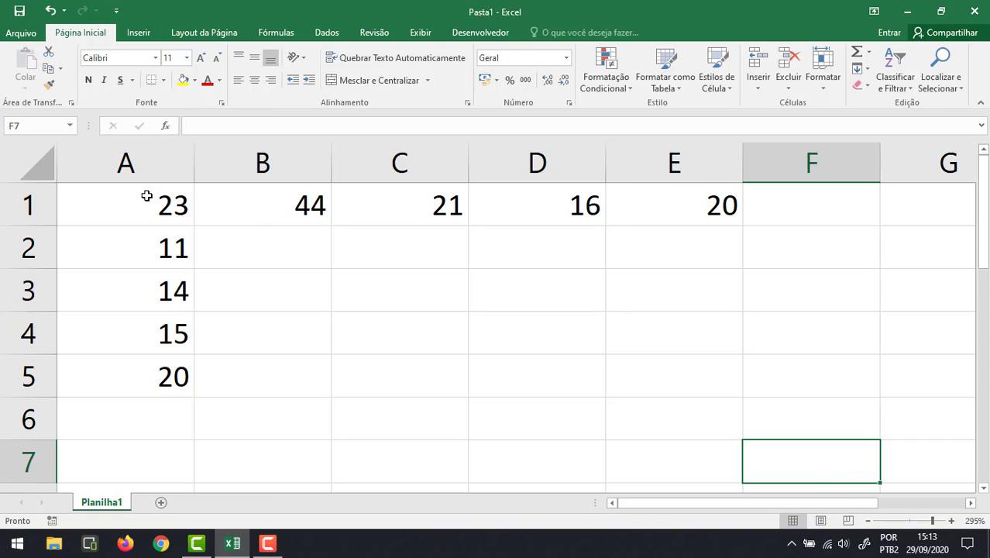
Step: Read the sum of the selected cells in the status bar, first for A1:A5 and again for A1:E1
left_click_drag(145, 195, 146, 374)
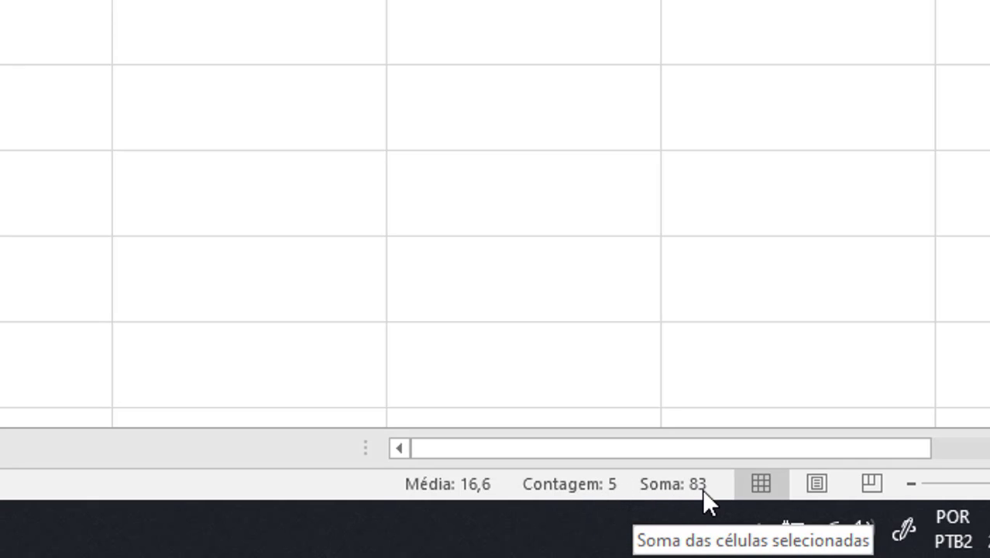
left_click(262, 216)
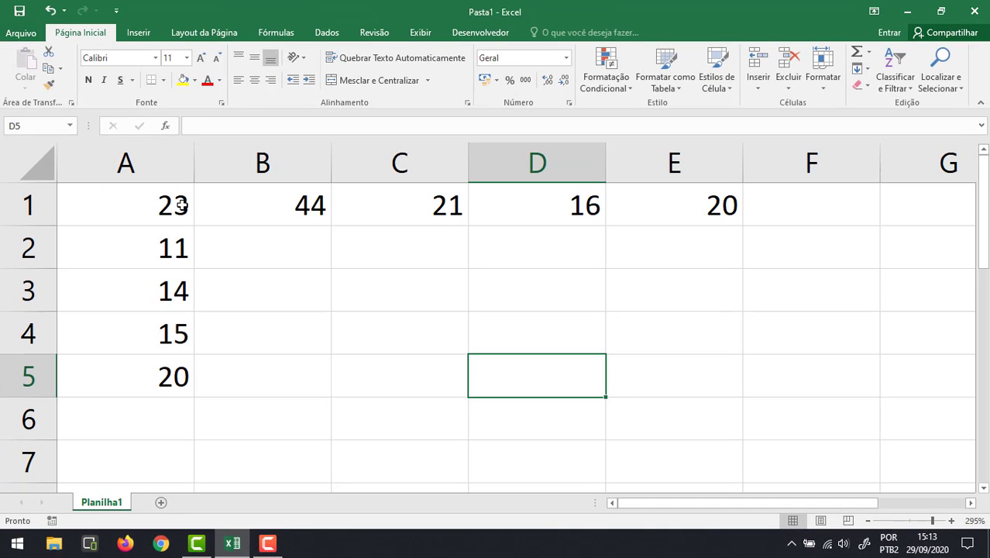
left_click_drag(183, 206, 682, 206)
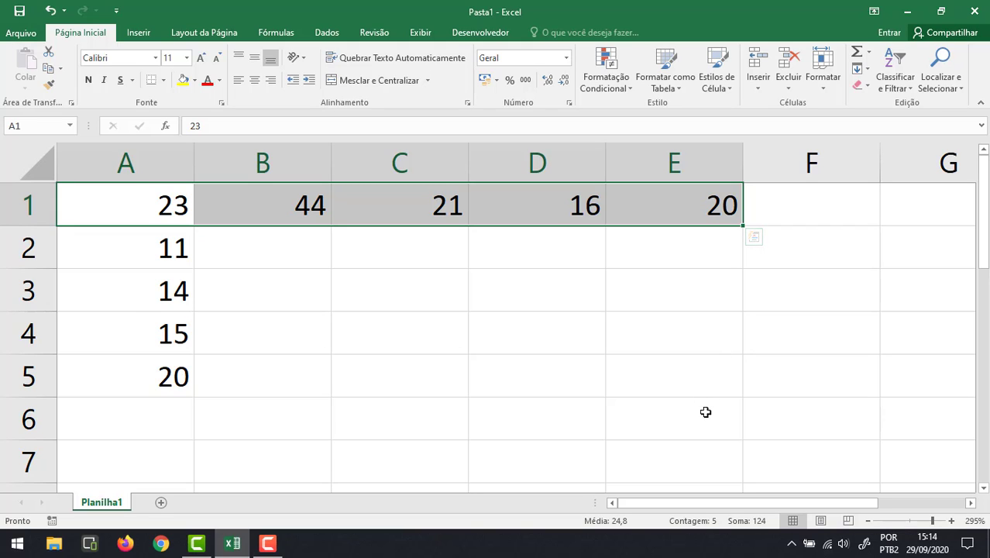
left_click(804, 408)
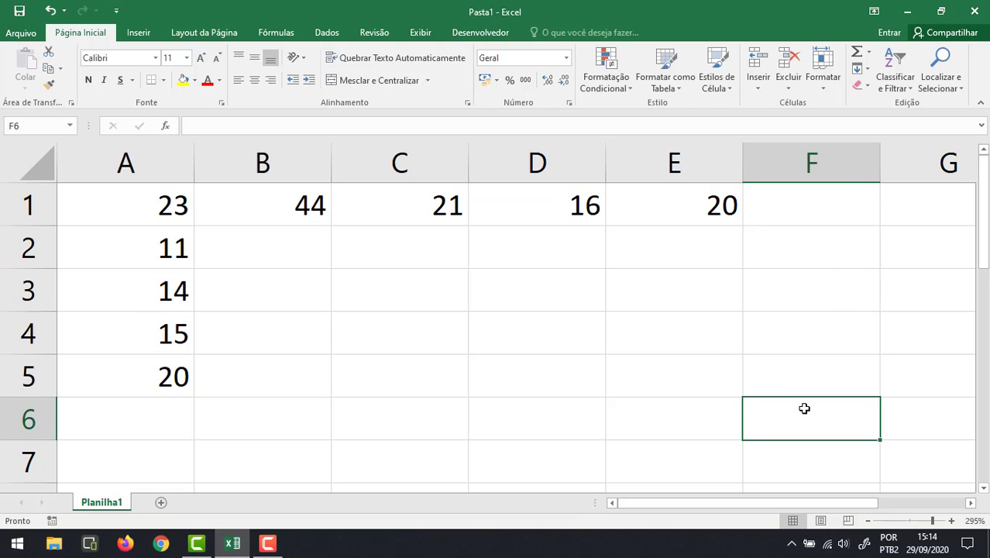
Step: Enter =SOMA(A5;A3;B1;E1) in cell D4, picking the four non-adjacent cells on the sheet as arguments
left_click(171, 367)
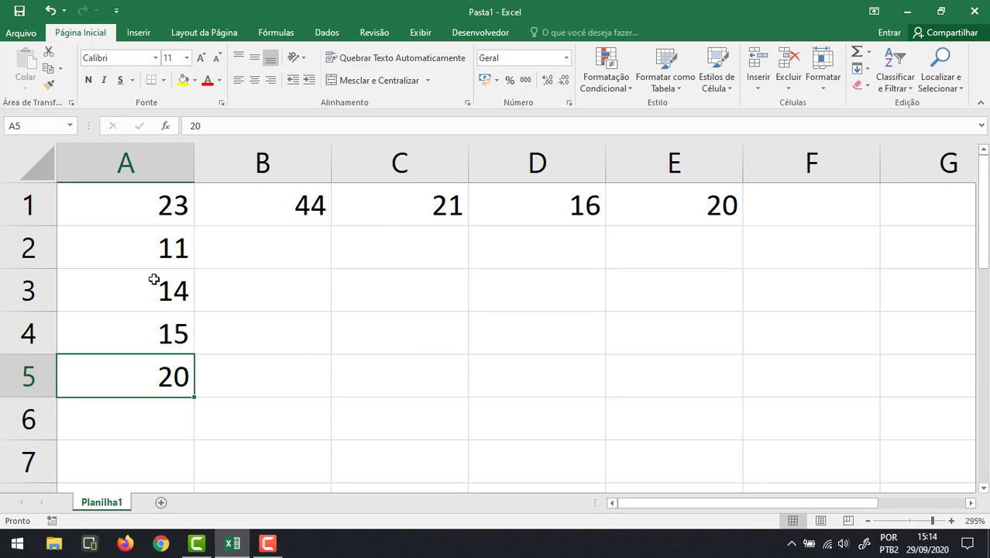
left_click(153, 285)
left_click(566, 196)
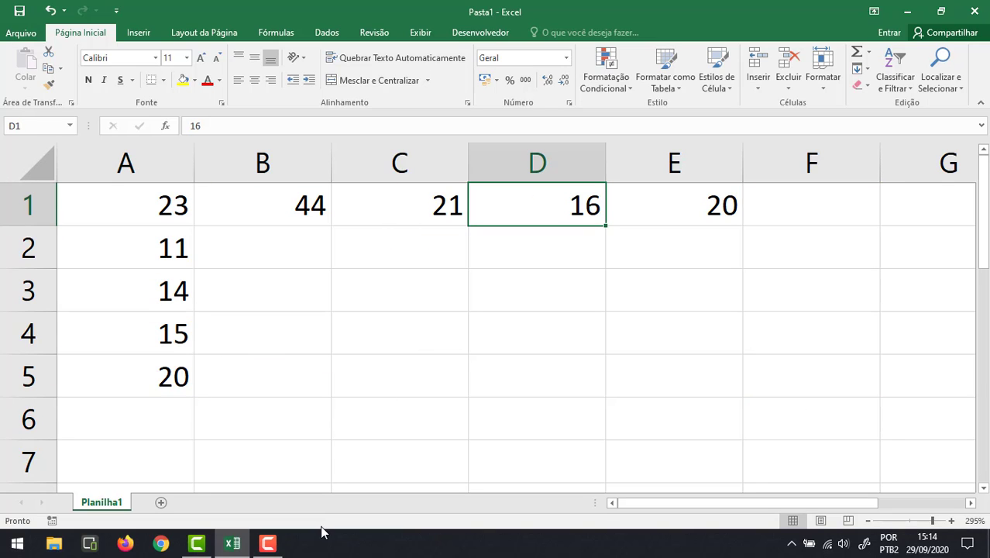
left_click(531, 341)
type("=SO")
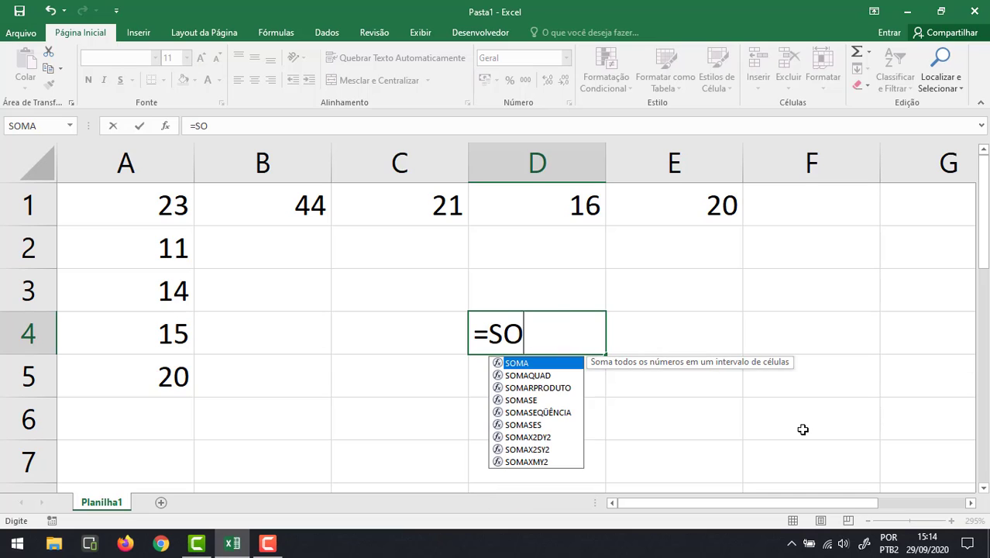
type("MA(")
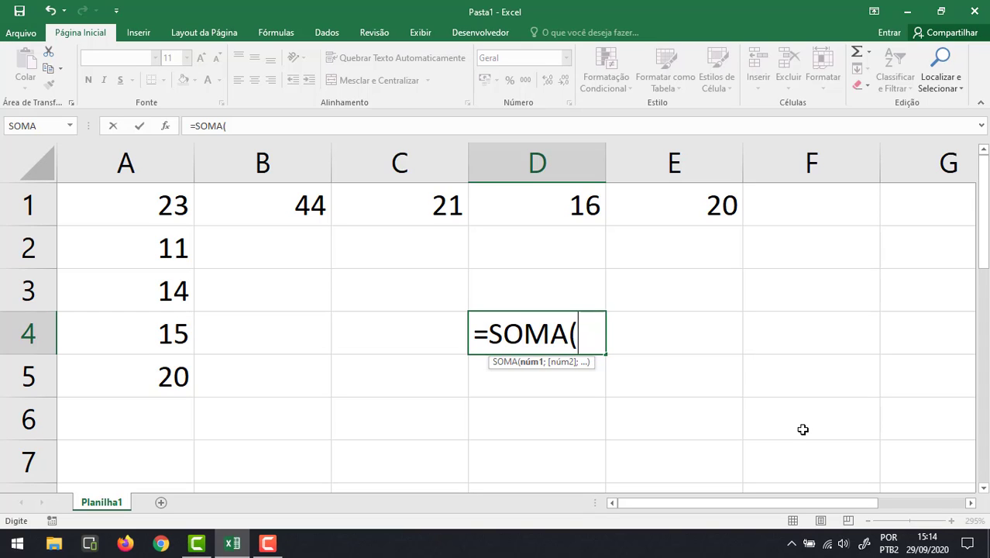
left_click(131, 376)
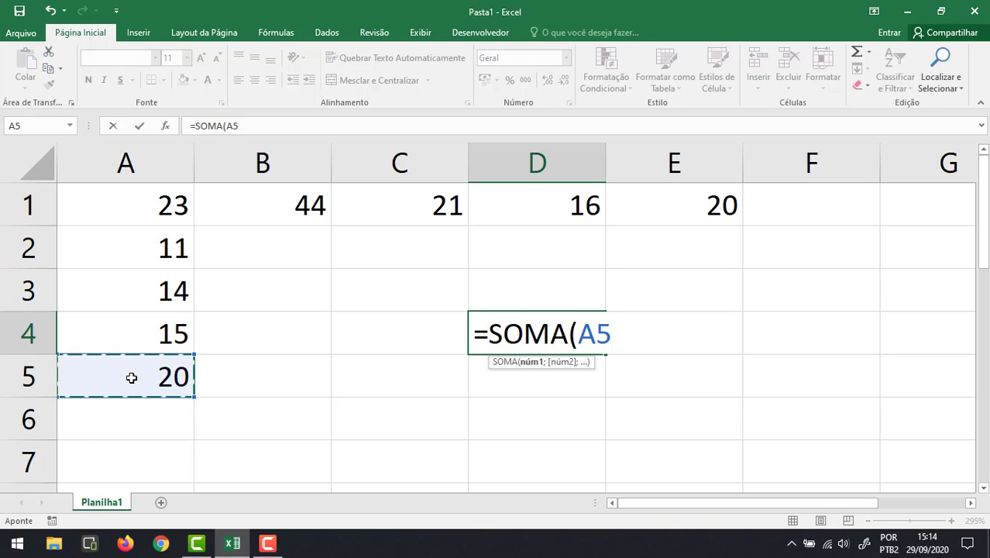
type(";")
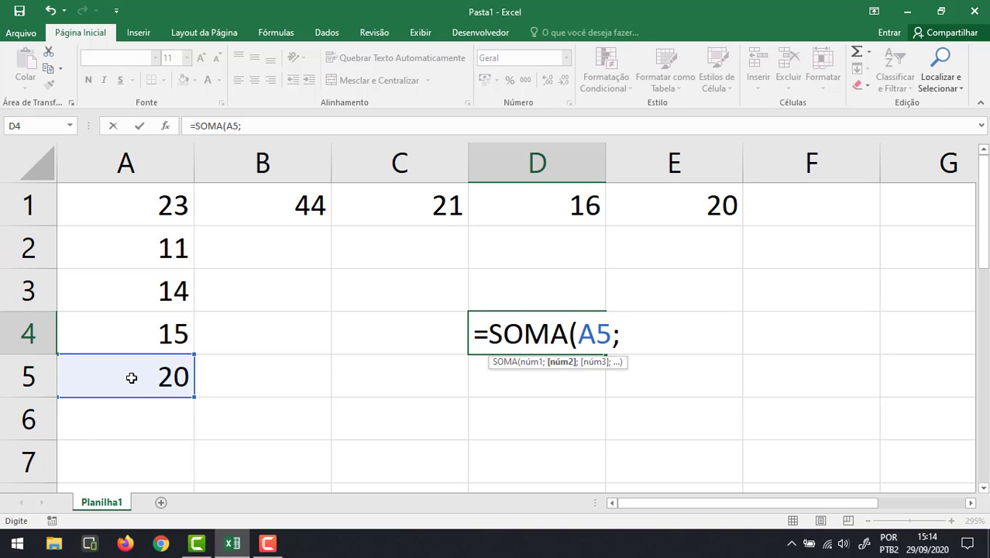
left_click(124, 286)
type(";")
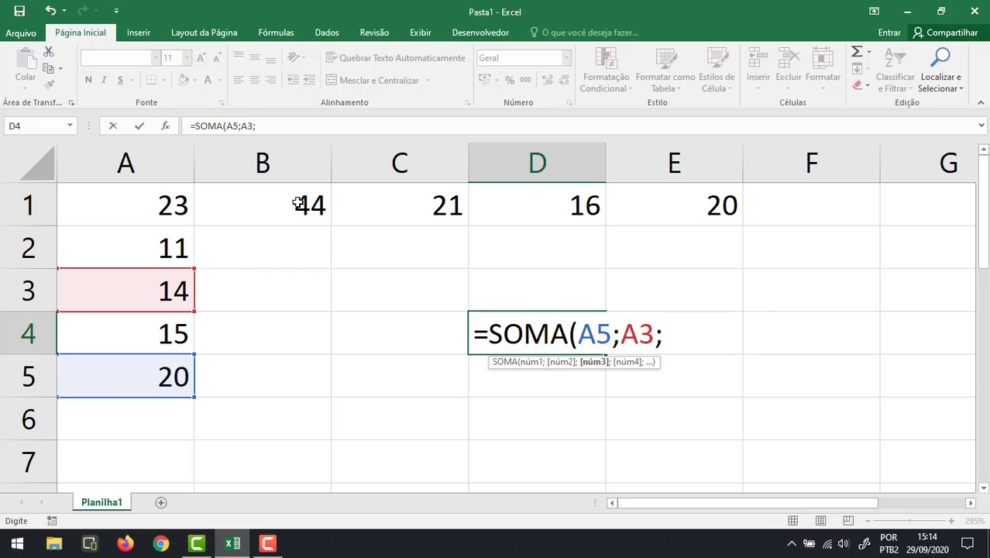
left_click(297, 203)
type(";")
left_click(711, 195)
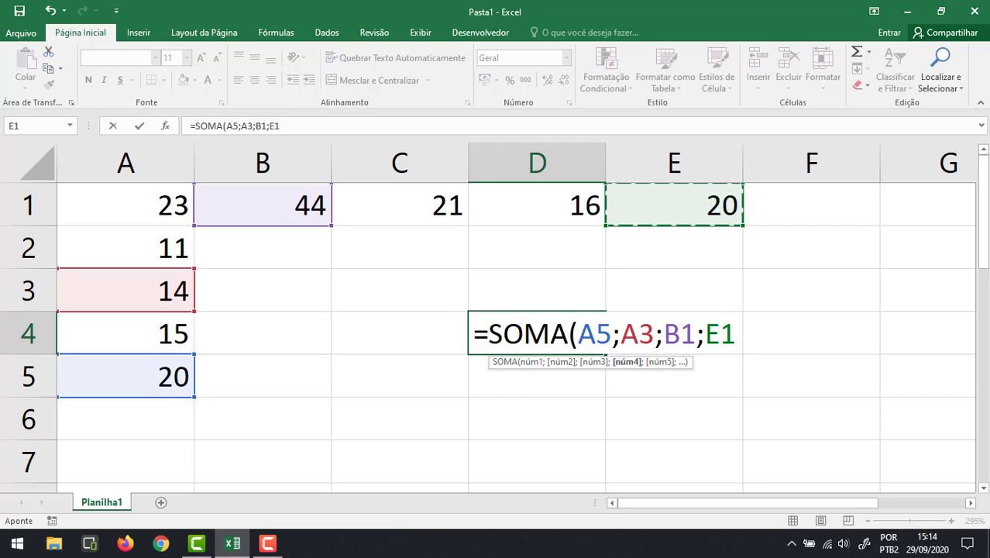
type(")")
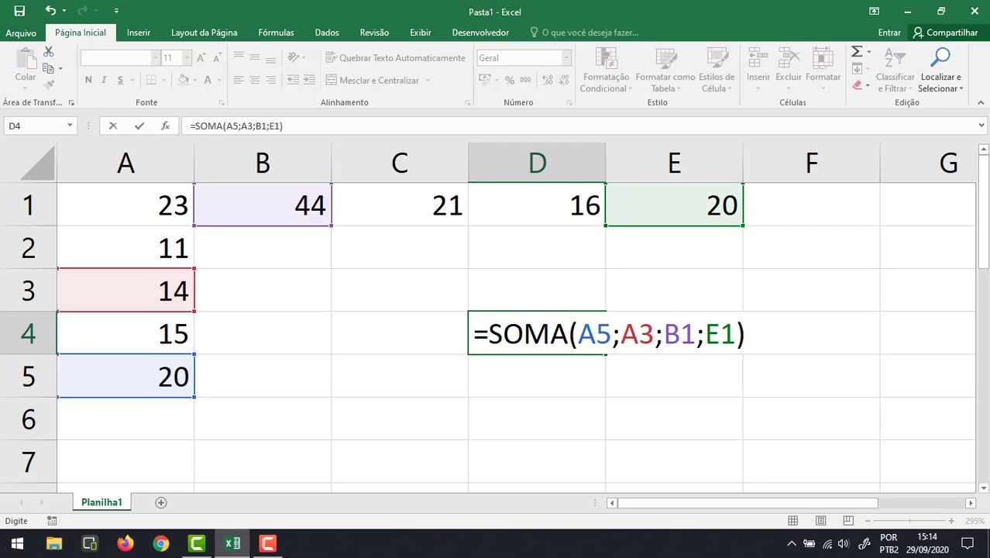
key("Return")
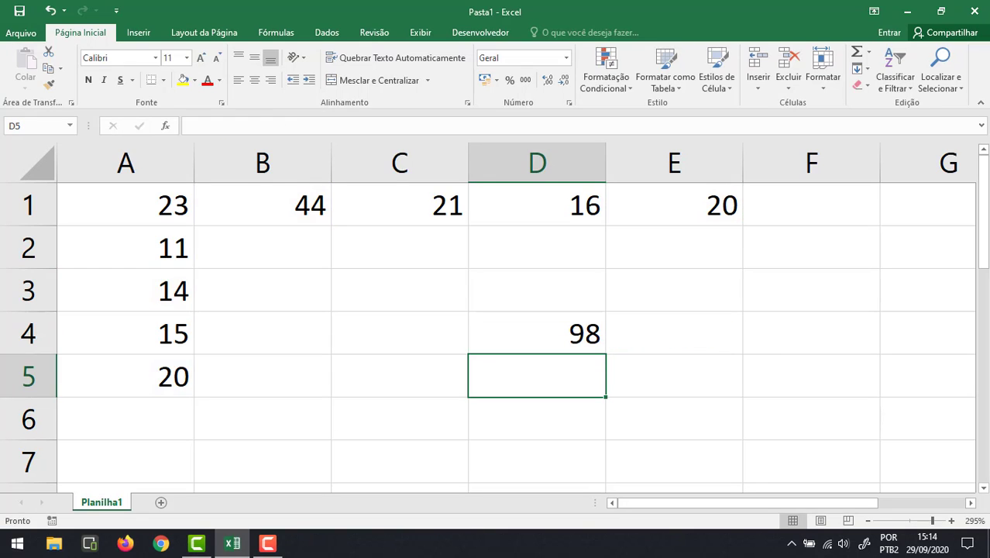